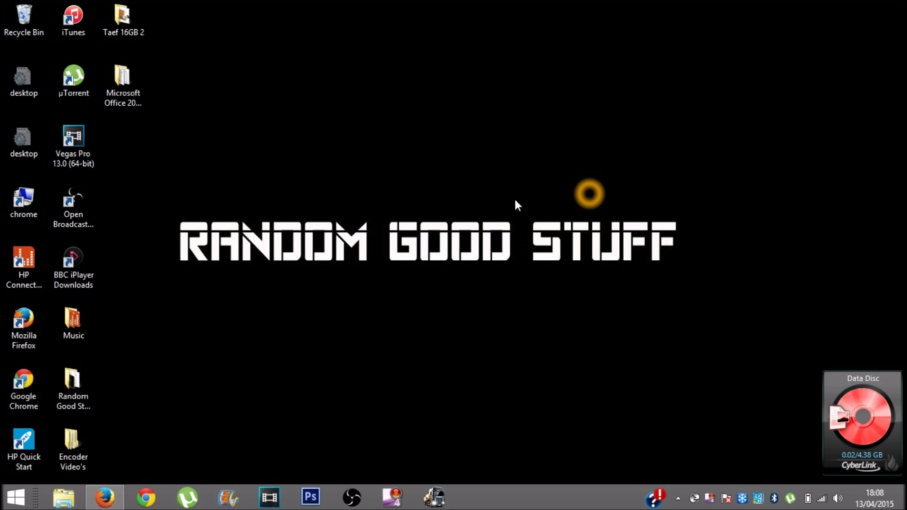
- Show the preview of the minimised Firefox window with the 'file master' search
{"action": "left_click", "coordinate": [116, 488]}
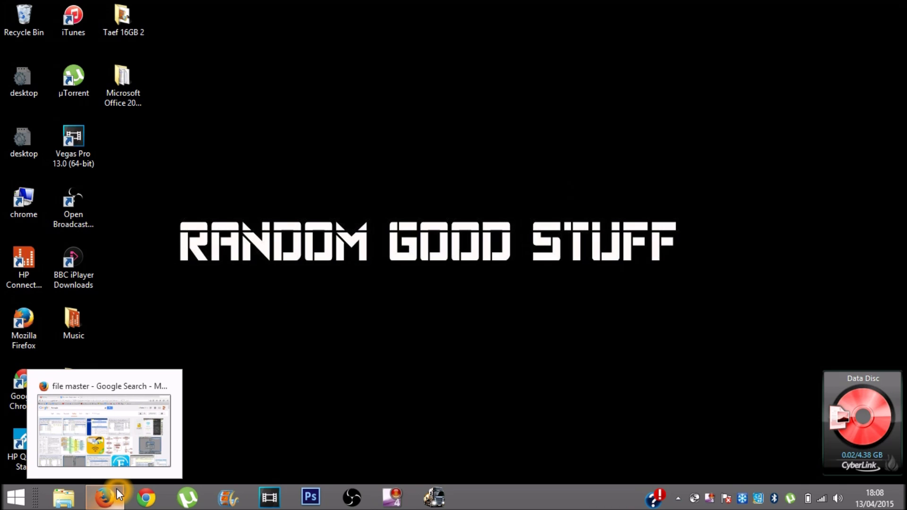
- Restore Firefox and change the image search query from 'file master' to 'filemaster'
{"action": "left_click", "coordinate": [116, 488]}
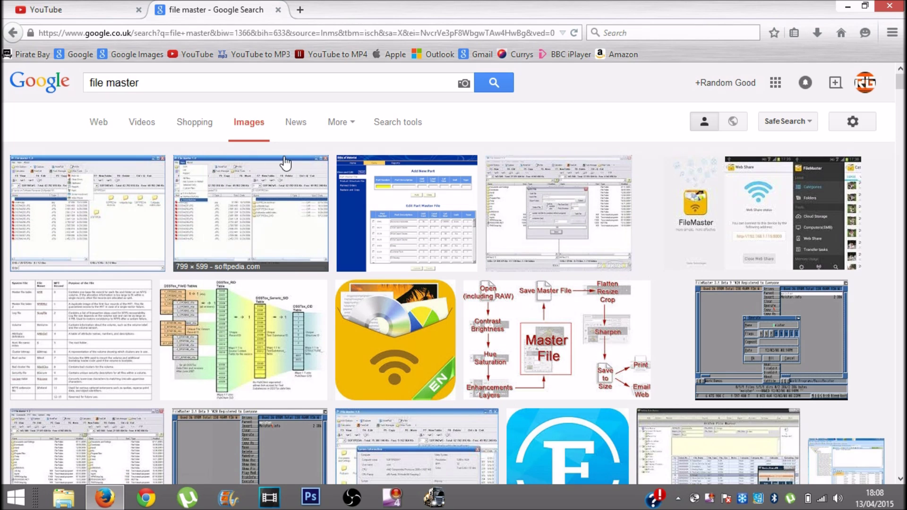
{"action": "left_click", "coordinate": [150, 83]}
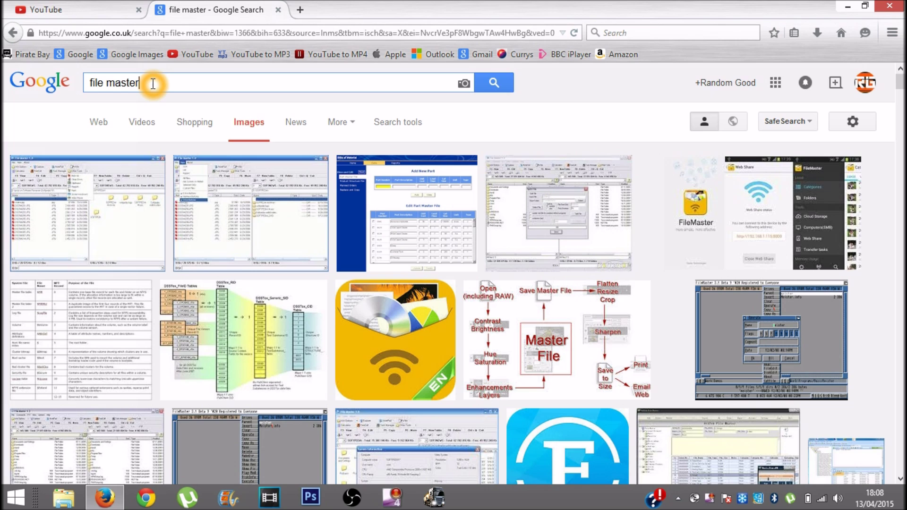
{"action": "left_click_drag", "start_coordinate": [148, 83], "coordinate": [90, 83]}
{"action": "left_click", "coordinate": [105, 83]}
{"action": "key", "text": "BackSpace"}
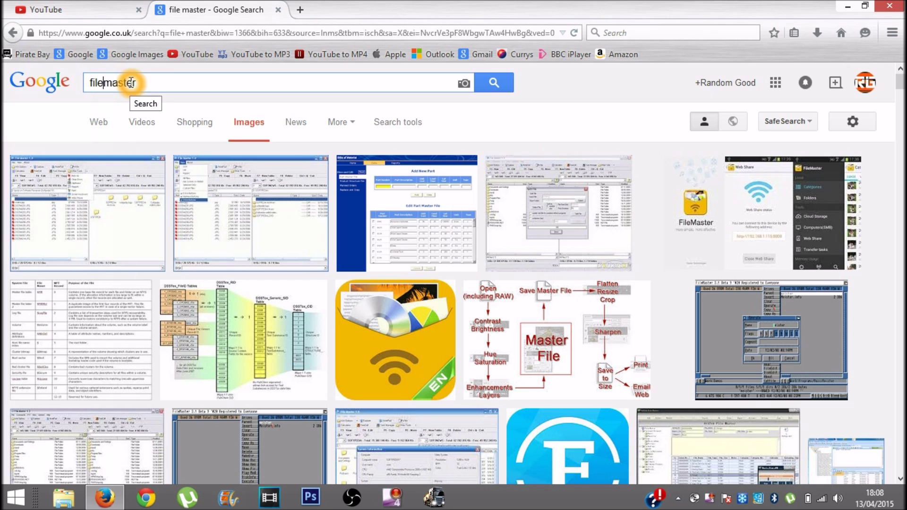
{"action": "left_click", "coordinate": [148, 83]}
{"action": "left_click", "coordinate": [106, 84]}
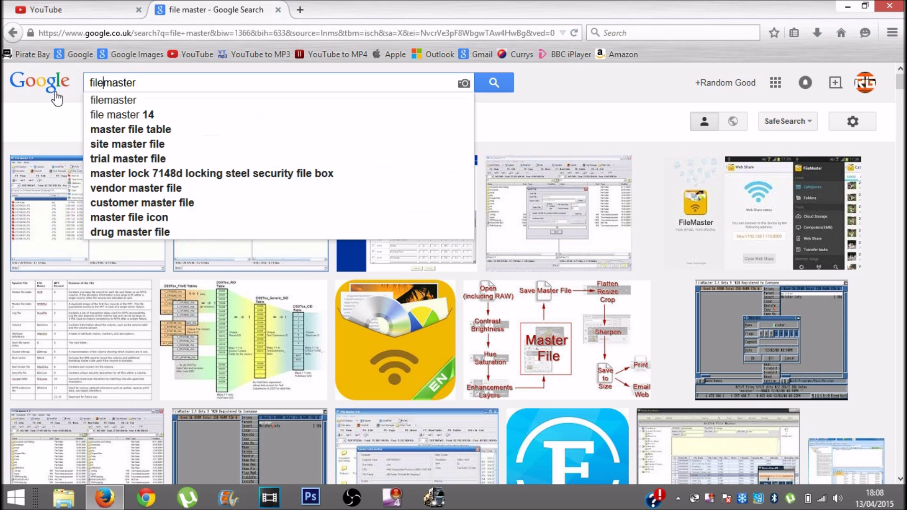
{"action": "left_click", "coordinate": [131, 97]}
{"action": "left_click", "coordinate": [142, 84]}
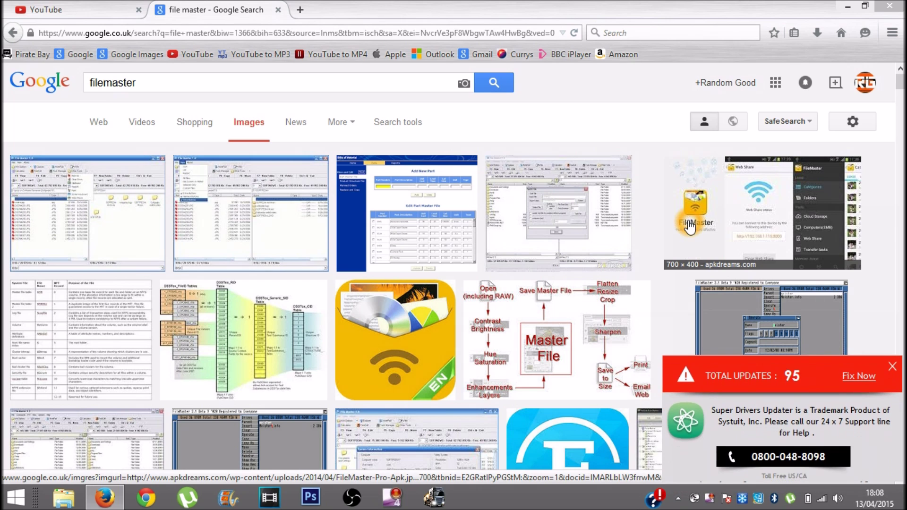
- Preview the yellow FileMaster icon and the blue F icon, dismissing the driver updater advert
{"action": "left_click", "coordinate": [439, 354]}
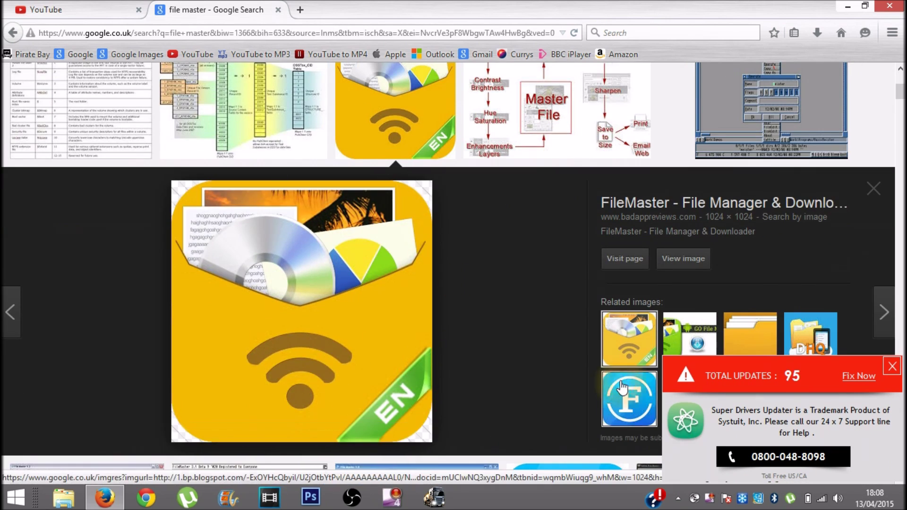
{"action": "left_click", "coordinate": [622, 387]}
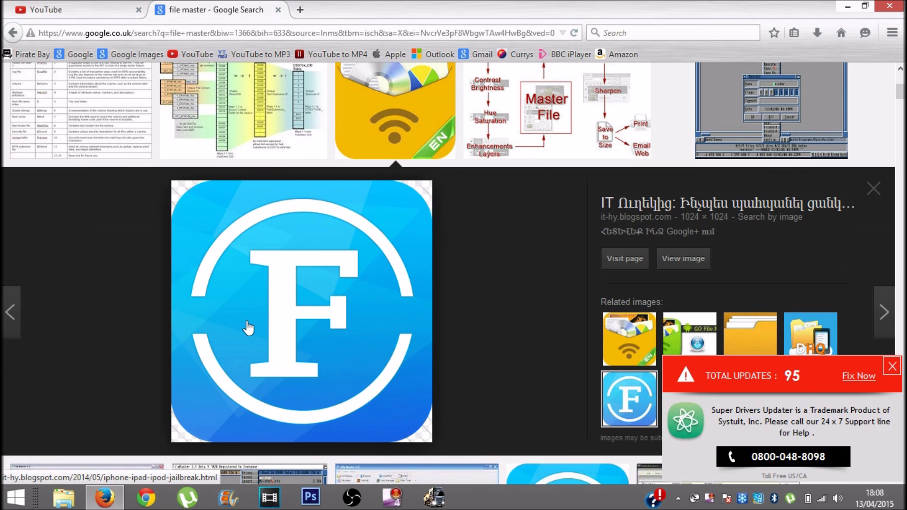
{"action": "left_click", "coordinate": [892, 367]}
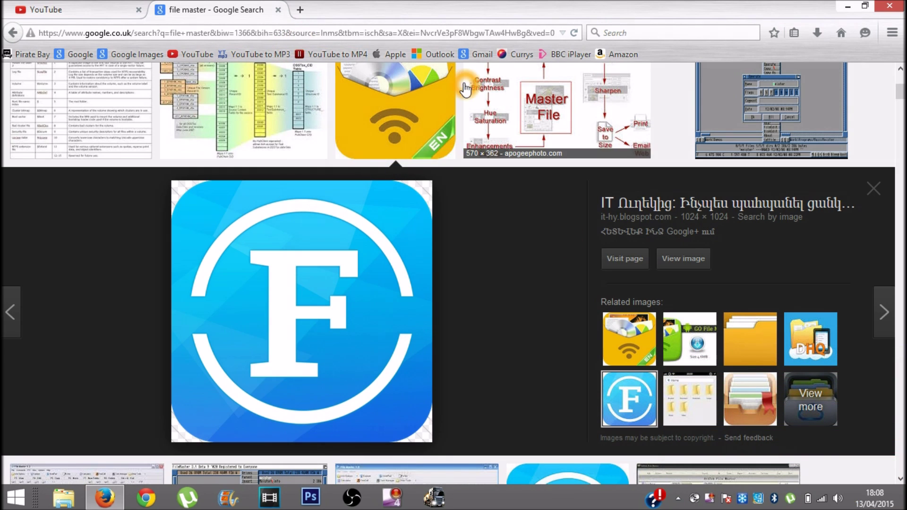
{"action": "scroll", "coordinate": [449, 274], "scroll_direction": "up", "scroll_amount": 5}
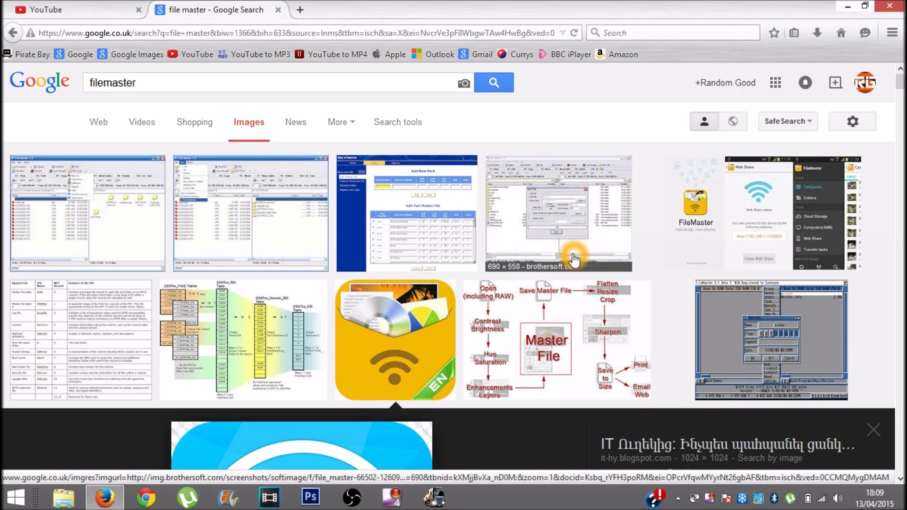
- Close the Google Images tab so only the YouTube home page remains
{"action": "left_click", "coordinate": [60, 34]}
{"action": "left_click", "coordinate": [60, 34]}
{"action": "left_click", "coordinate": [81, 33]}
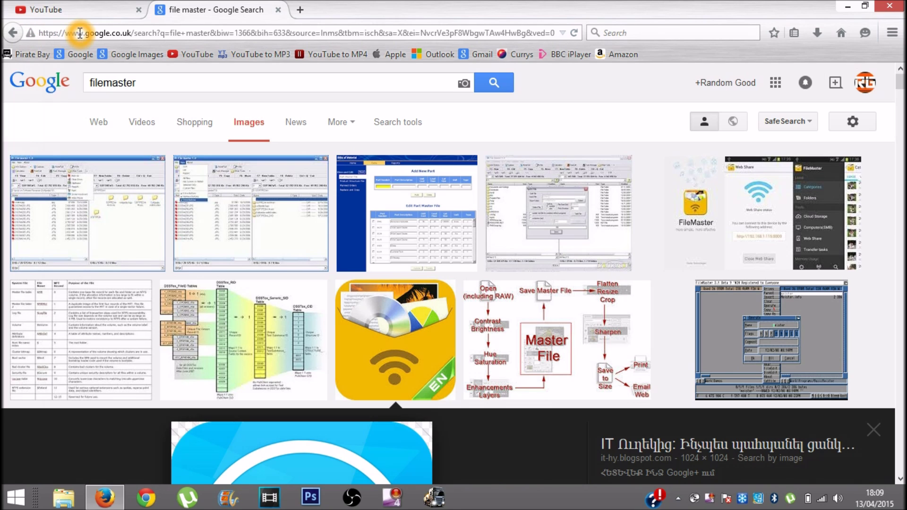
{"action": "left_click", "coordinate": [259, 41]}
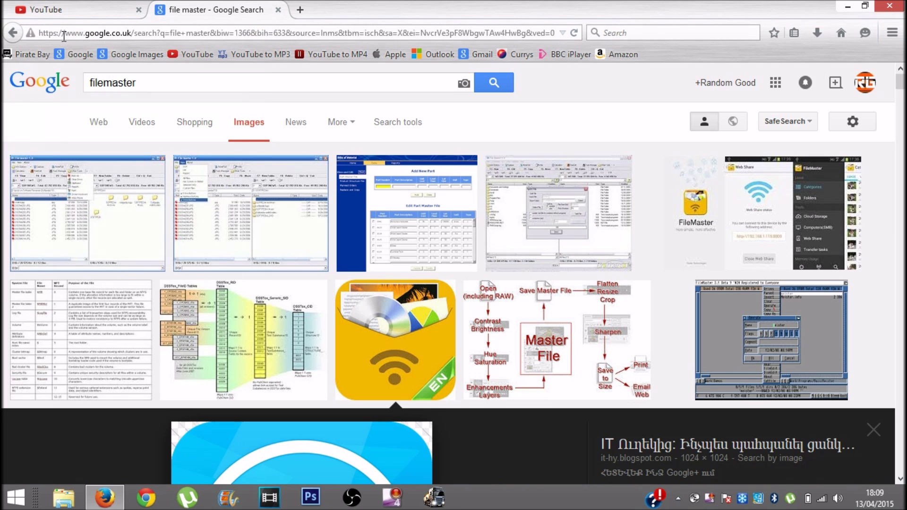
{"action": "left_click", "coordinate": [81, 33]}
{"action": "left_click", "coordinate": [93, 41]}
{"action": "left_click", "coordinate": [197, 38]}
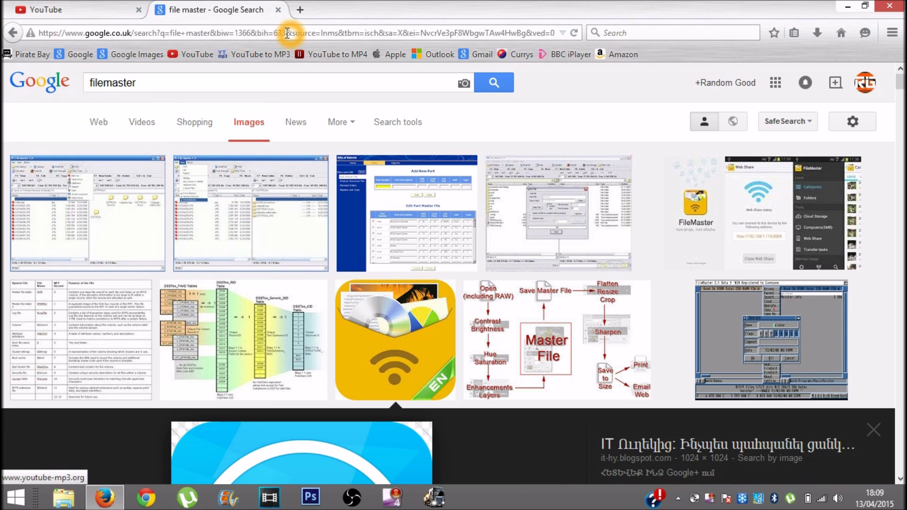
{"action": "left_click", "coordinate": [279, 10]}
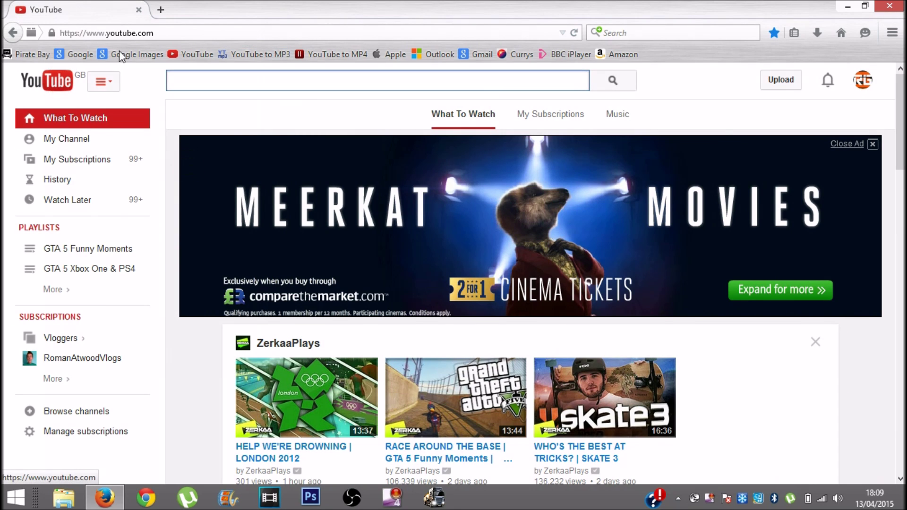
- Open 'Geko - Thoro In The South' from the Watch Later playlist and pause it
{"action": "left_click", "coordinate": [191, 83]}
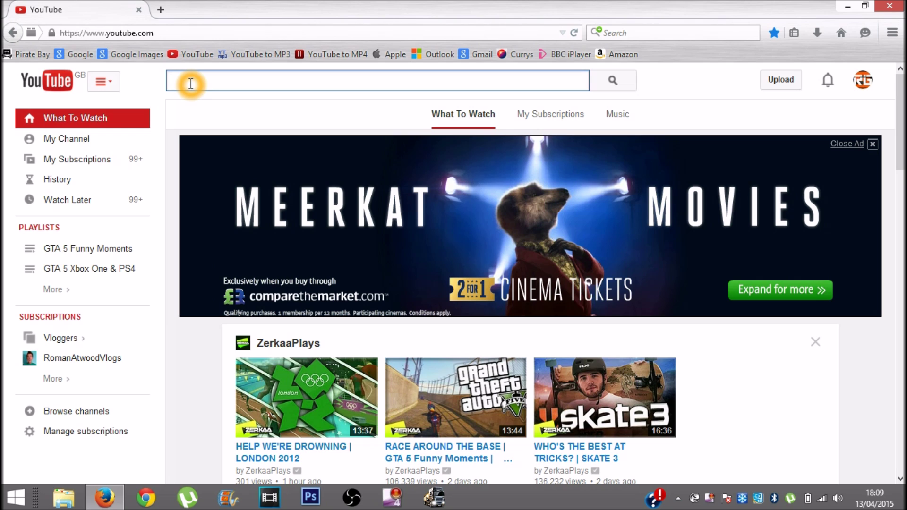
{"action": "left_click", "coordinate": [115, 202]}
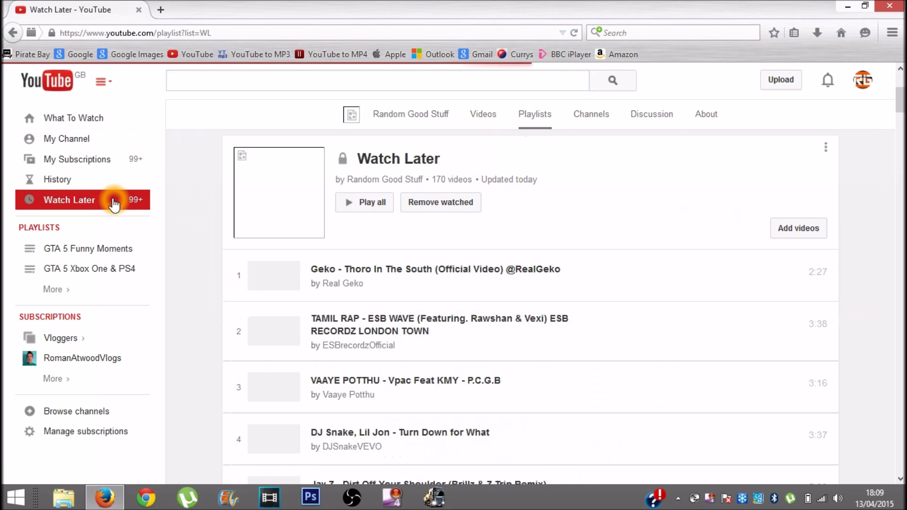
{"action": "left_click", "coordinate": [505, 294]}
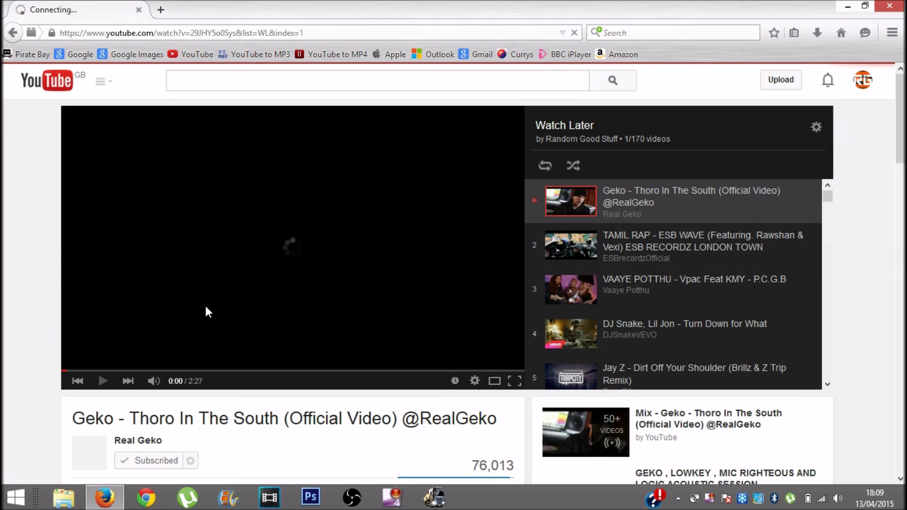
{"action": "left_click", "coordinate": [104, 380]}
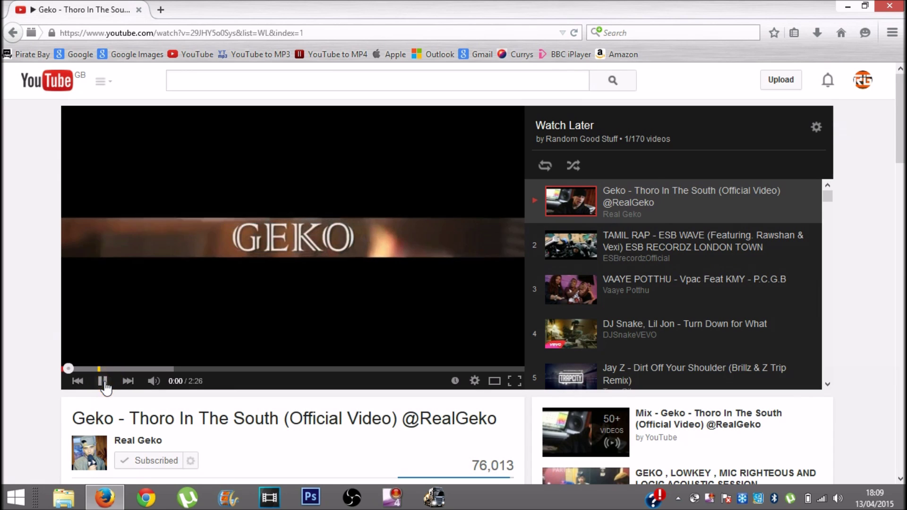
{"action": "left_click", "coordinate": [104, 381]}
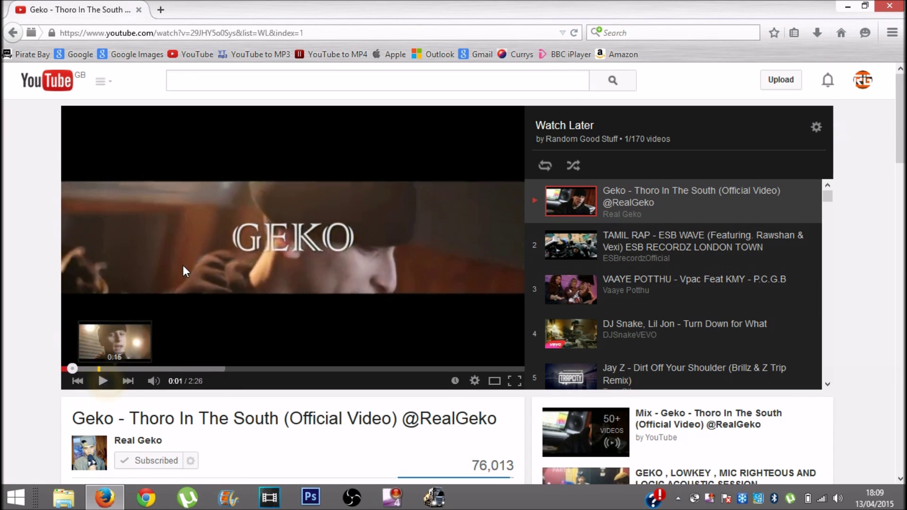
{"action": "left_click", "coordinate": [299, 81]}
{"action": "left_click", "coordinate": [189, 282]}
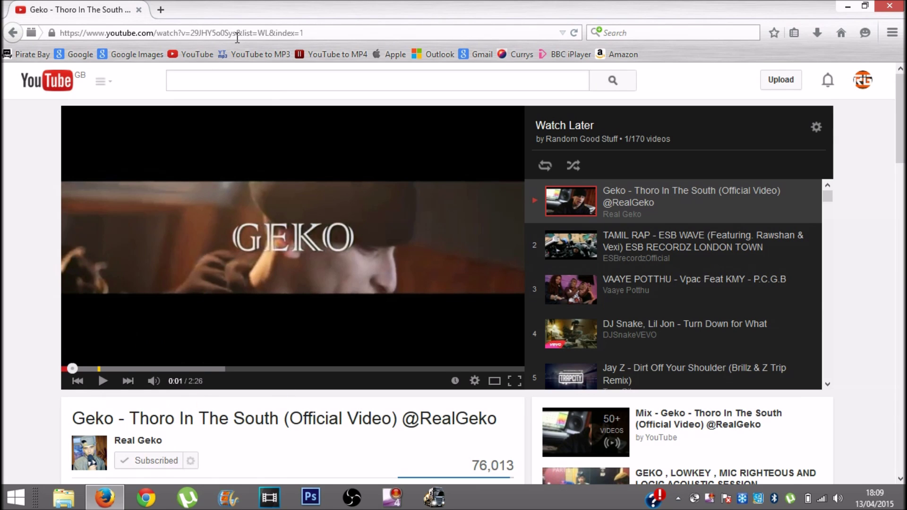
- Copy the Geko video's web address from the address bar
{"action": "left_click", "coordinate": [309, 31]}
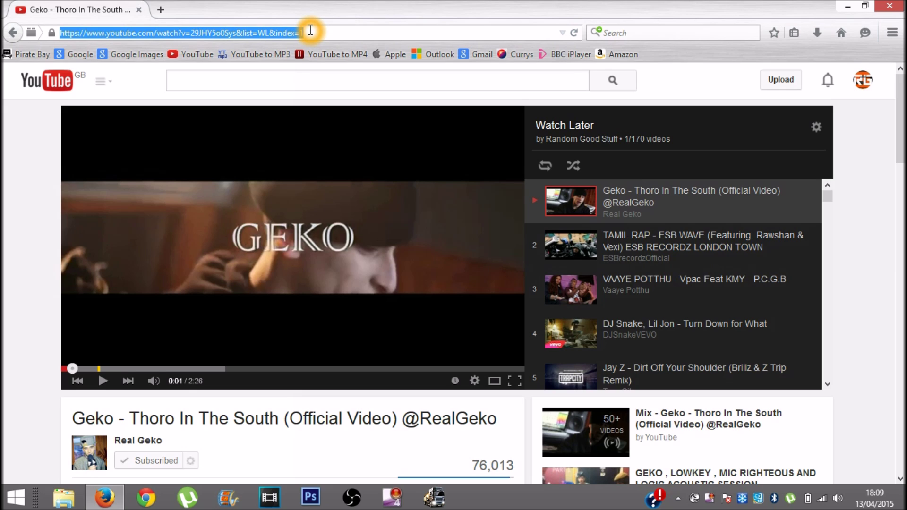
{"action": "right_click", "coordinate": [311, 31]}
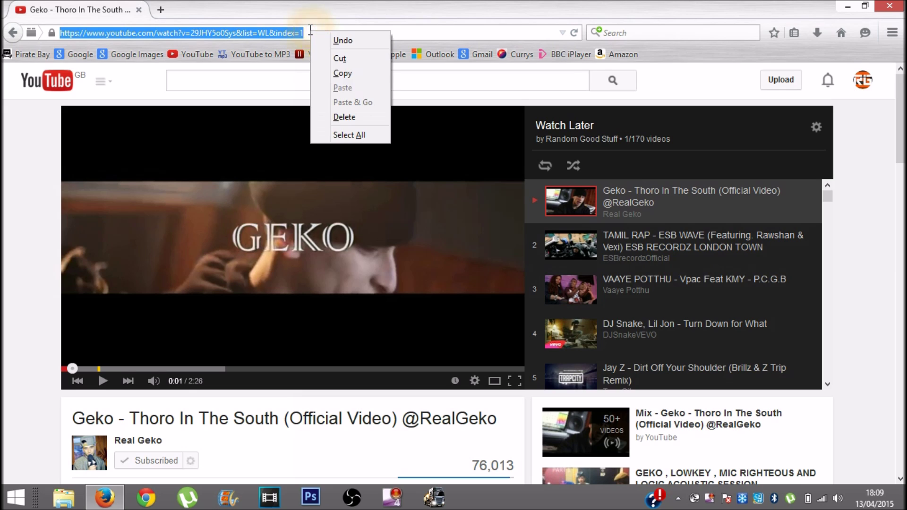
{"action": "left_click", "coordinate": [337, 75]}
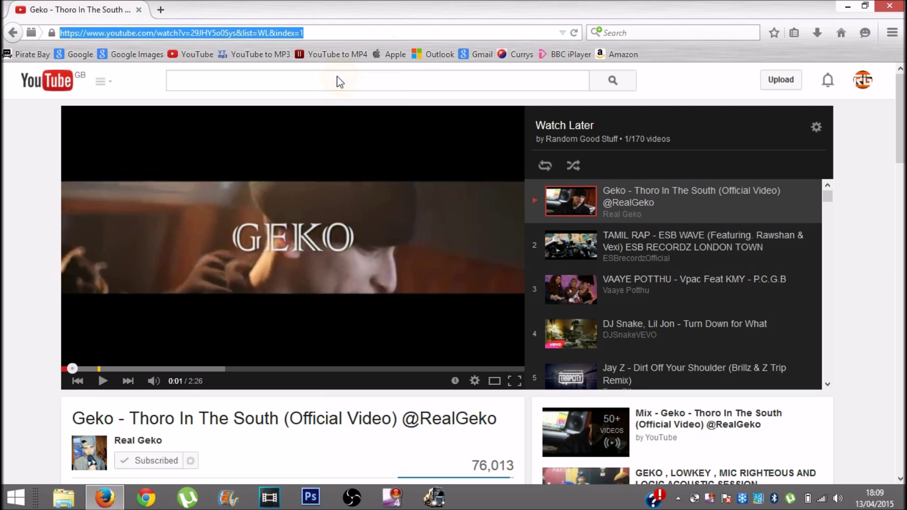
{"action": "left_click", "coordinate": [161, 10]}
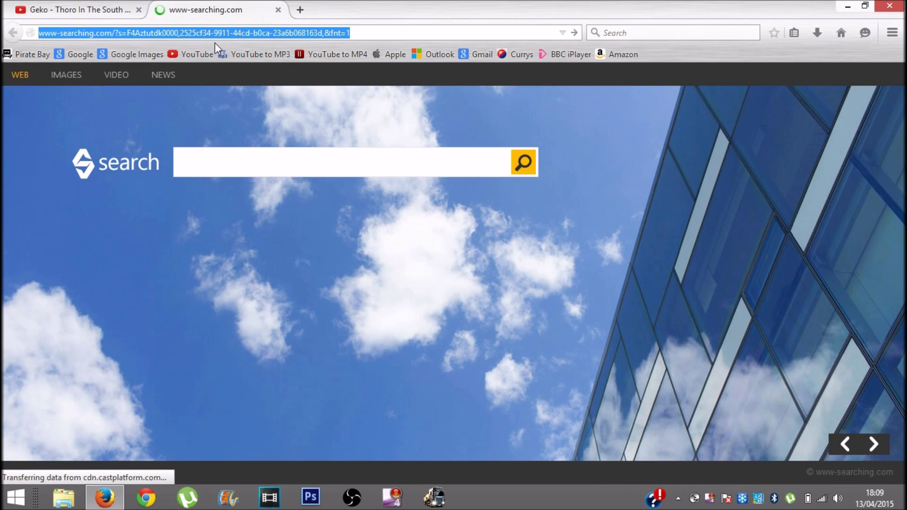
- Search Google for 'youtube to mp3' and open the YouTube-mp3.org converter site
{"action": "left_click", "coordinate": [221, 48]}
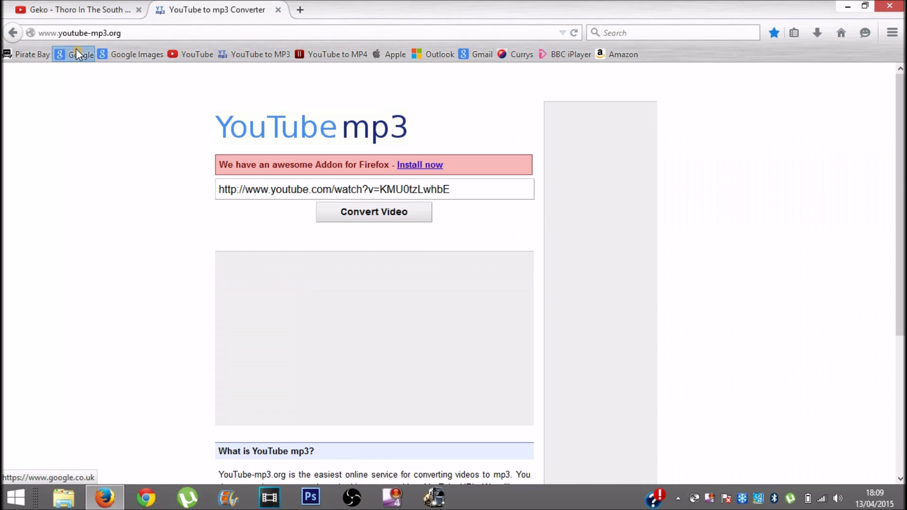
{"action": "left_click", "coordinate": [78, 52]}
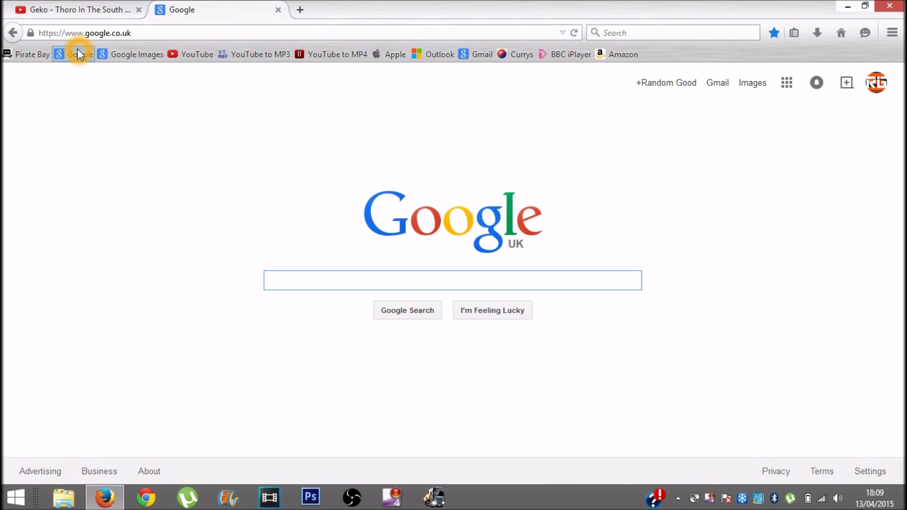
{"action": "type", "text": "youtube to mp3"}
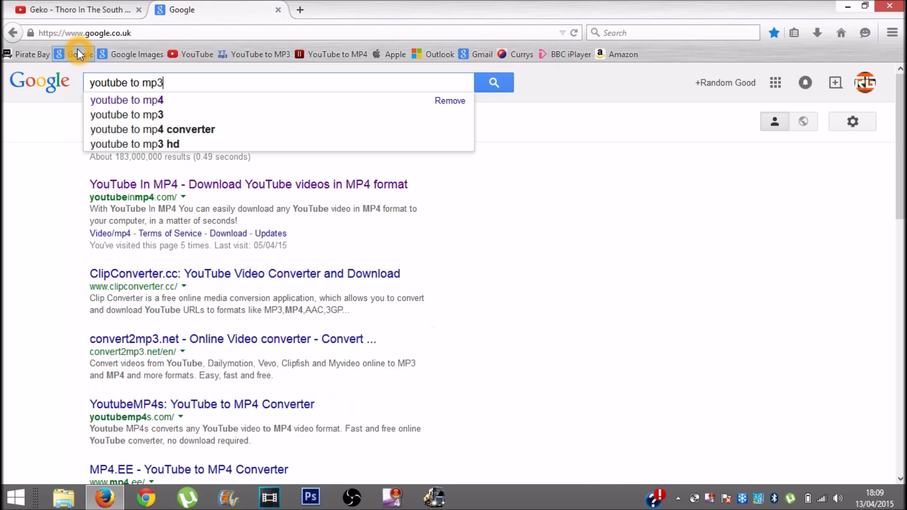
{"action": "key", "text": "Return"}
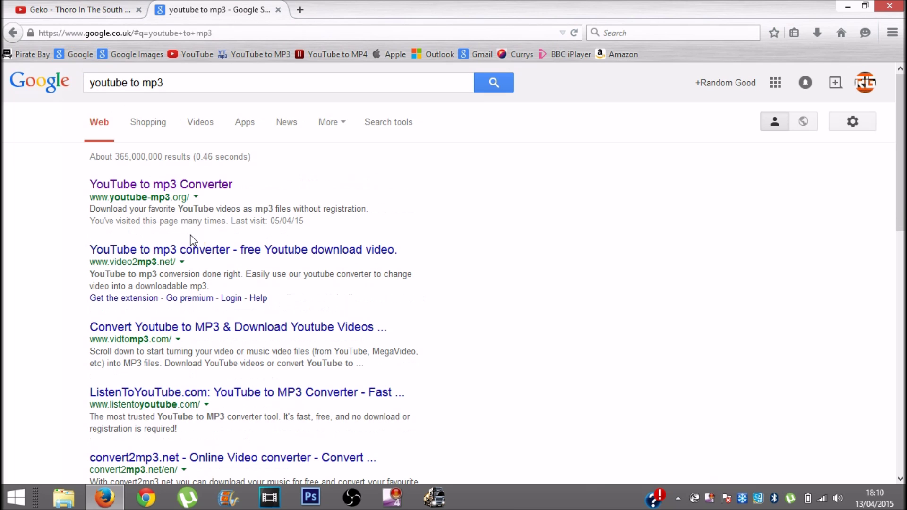
{"action": "left_click", "coordinate": [105, 185]}
{"action": "left_click", "coordinate": [96, 197]}
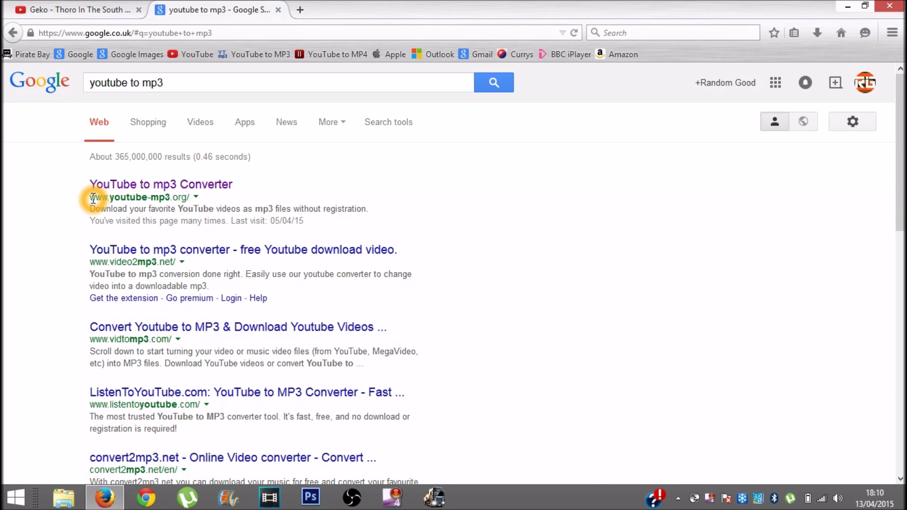
{"action": "left_click", "coordinate": [131, 194]}
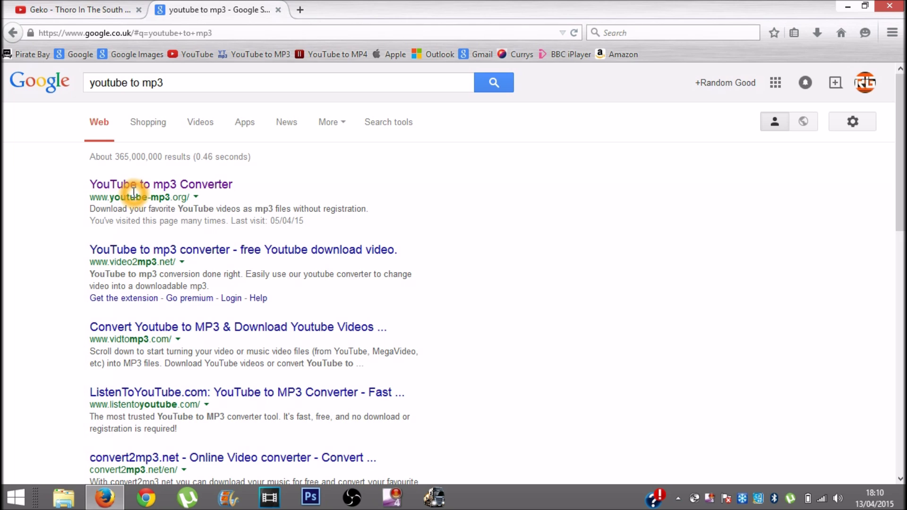
{"action": "left_click", "coordinate": [151, 199]}
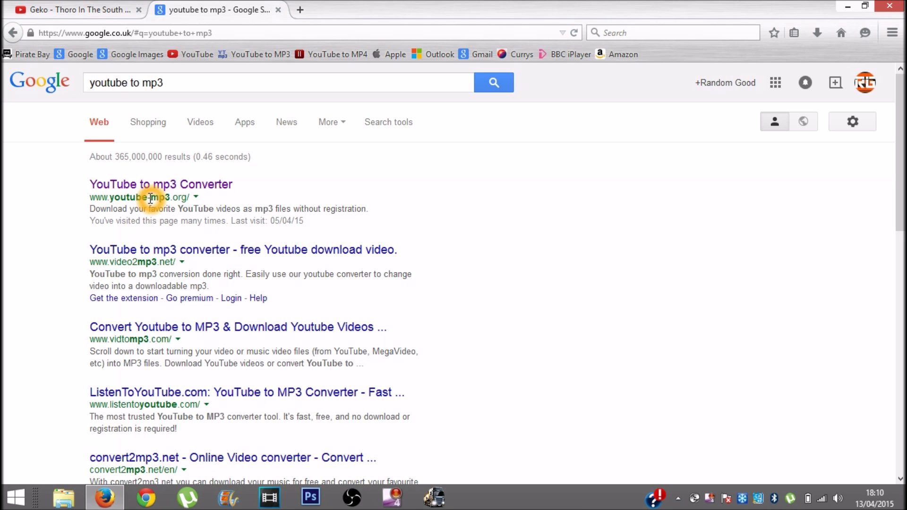
{"action": "left_click", "coordinate": [176, 194]}
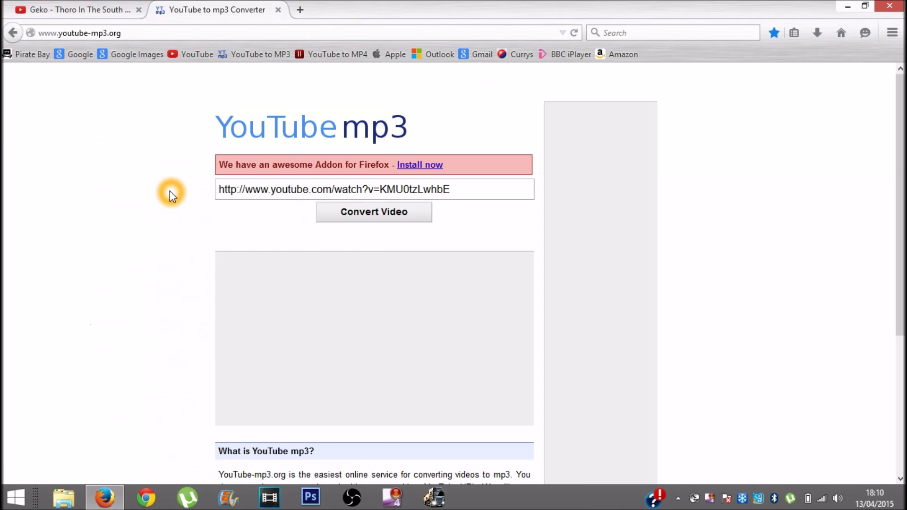
- Paste the Geko video link into the converter's link field to convert it
{"action": "left_click", "coordinate": [250, 196]}
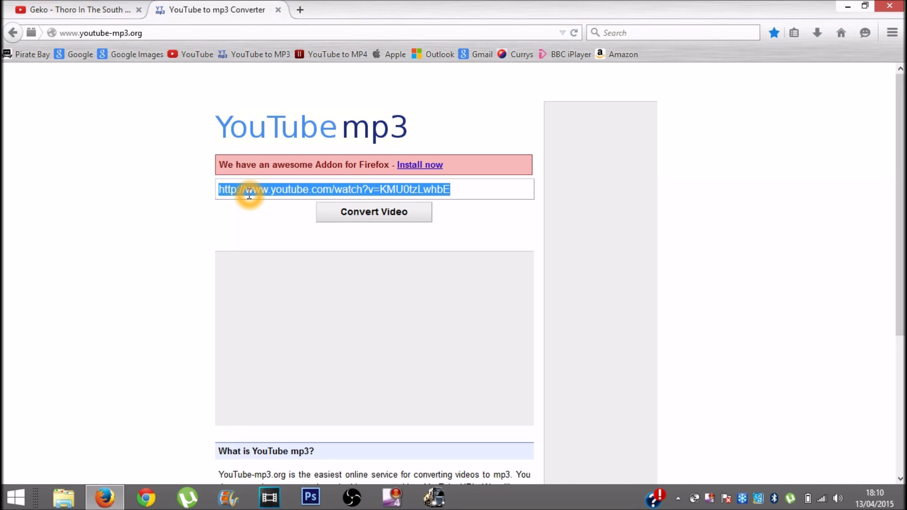
{"action": "left_click", "coordinate": [97, 13]}
{"action": "left_click", "coordinate": [189, 11]}
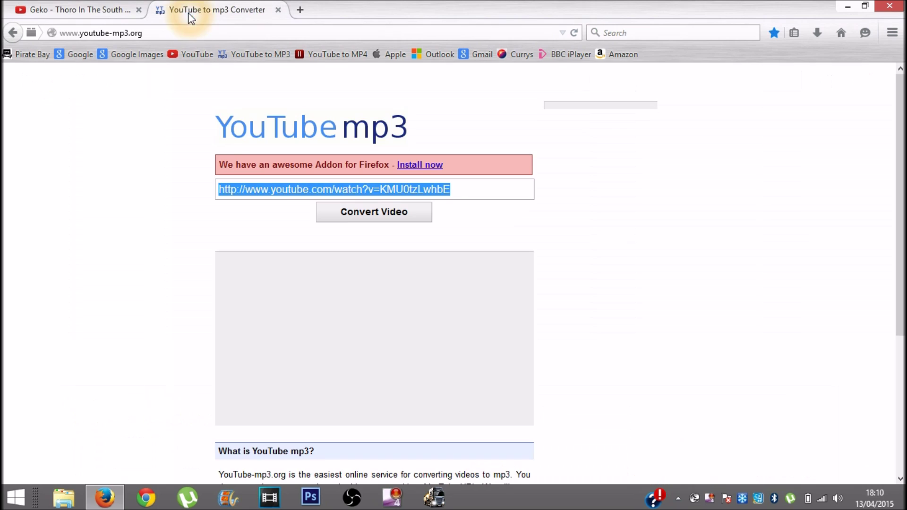
{"action": "left_click", "coordinate": [262, 192]}
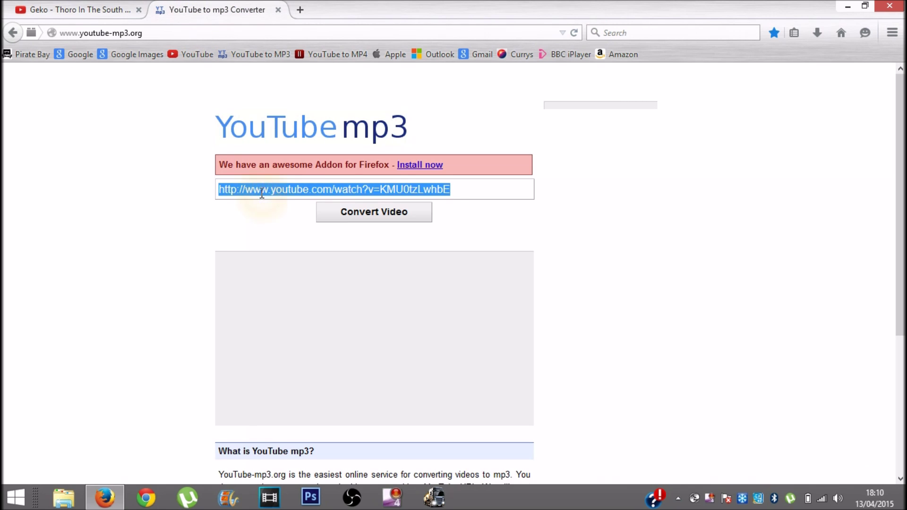
{"action": "right_click", "coordinate": [262, 193]}
{"action": "left_click", "coordinate": [338, 252]}
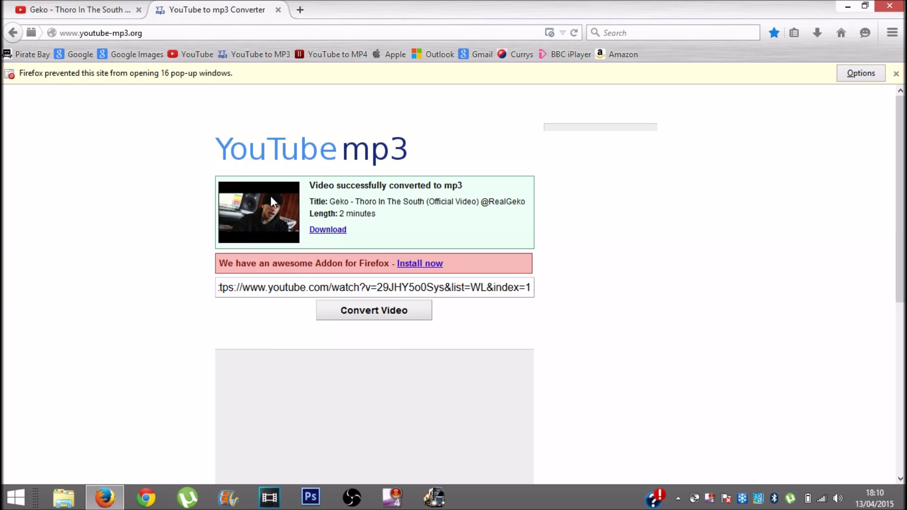
{"action": "left_click", "coordinate": [80, 10]}
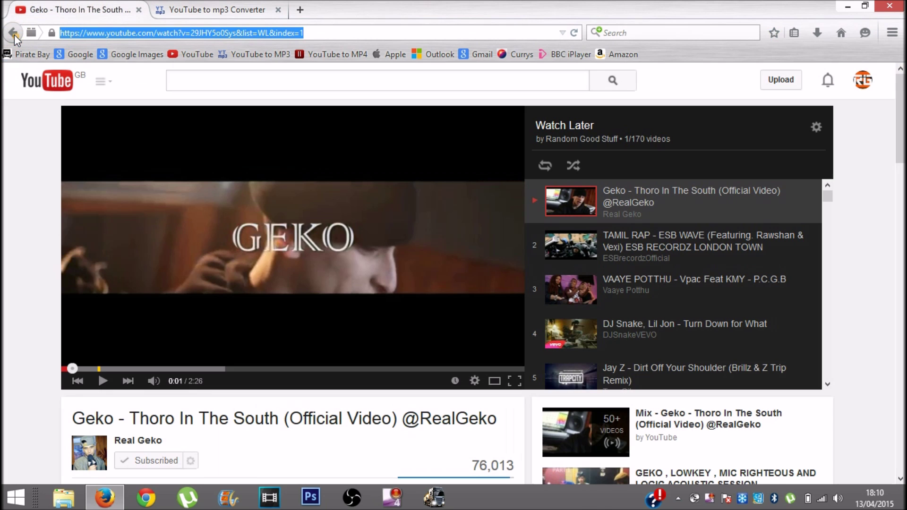
- Download the converted Geko mp3 with Save File and show Firefox's recent downloads list
{"action": "left_click", "coordinate": [14, 33]}
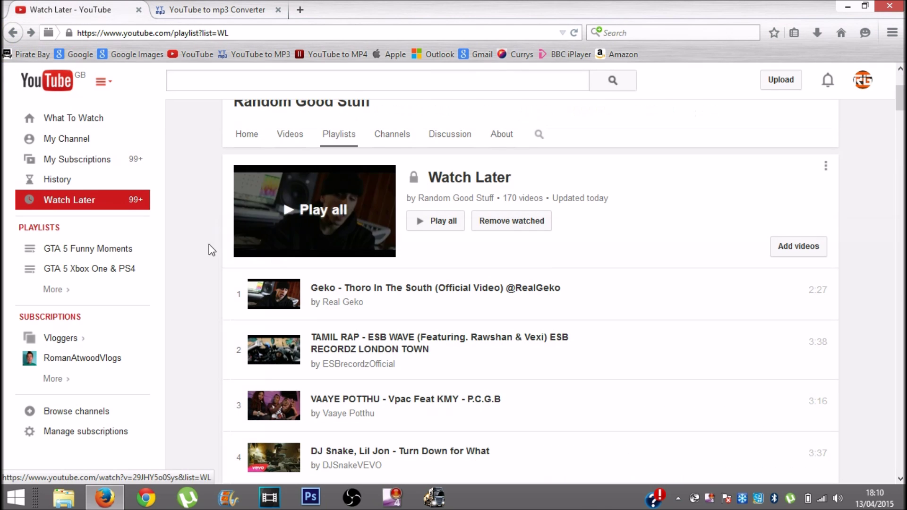
{"action": "left_click", "coordinate": [172, 10]}
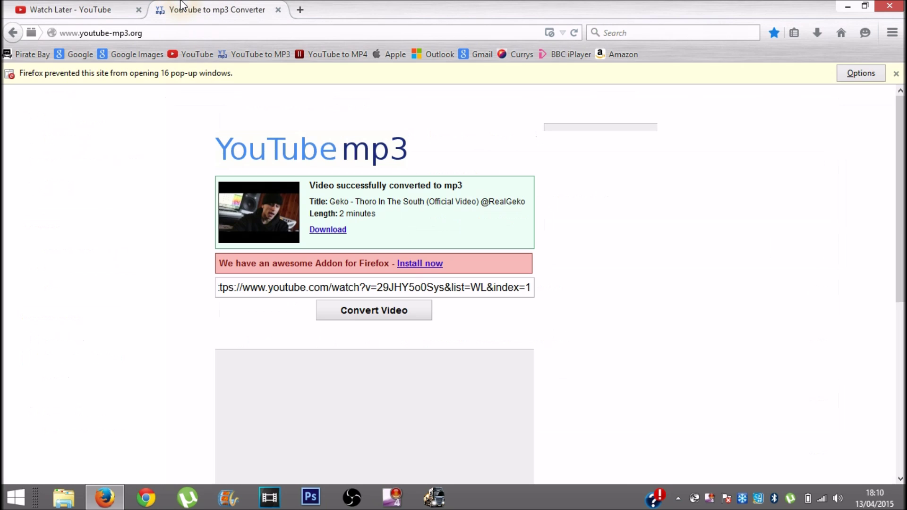
{"action": "left_click", "coordinate": [330, 231]}
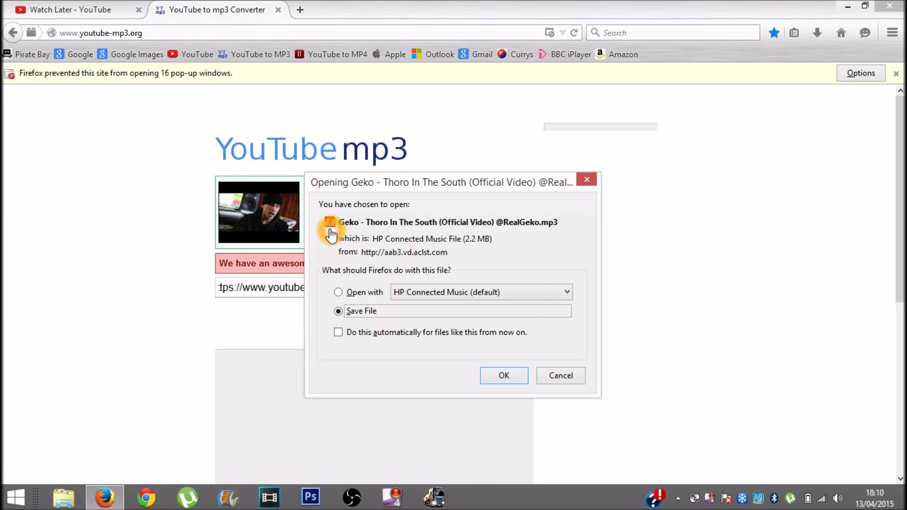
{"action": "left_click", "coordinate": [338, 311]}
{"action": "left_click", "coordinate": [338, 311]}
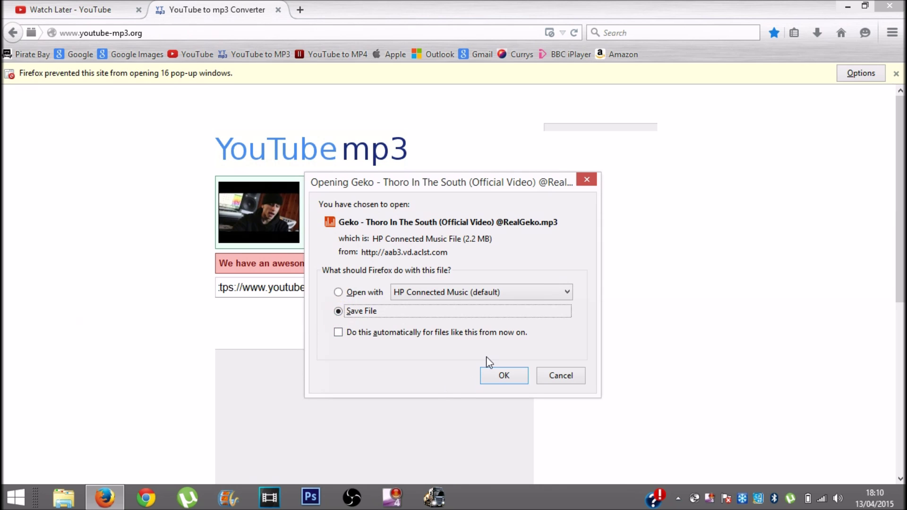
{"action": "left_click", "coordinate": [495, 373]}
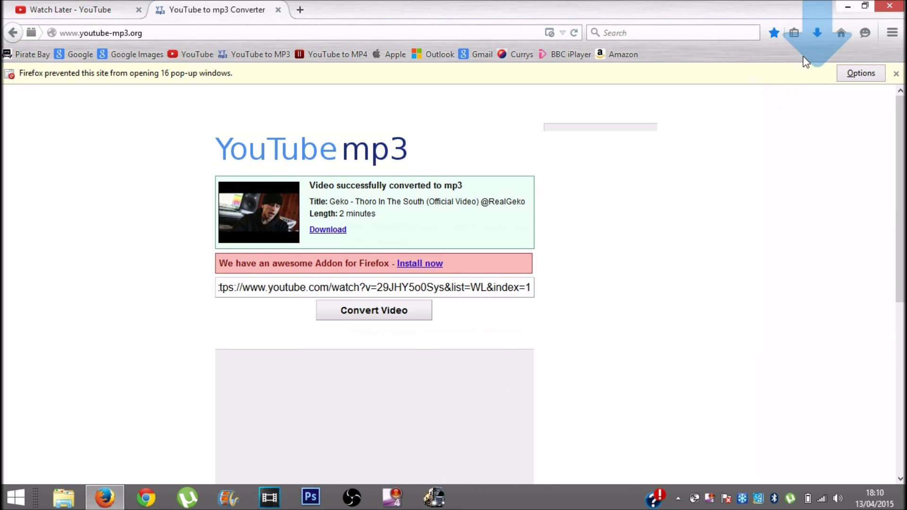
{"action": "left_click", "coordinate": [816, 38]}
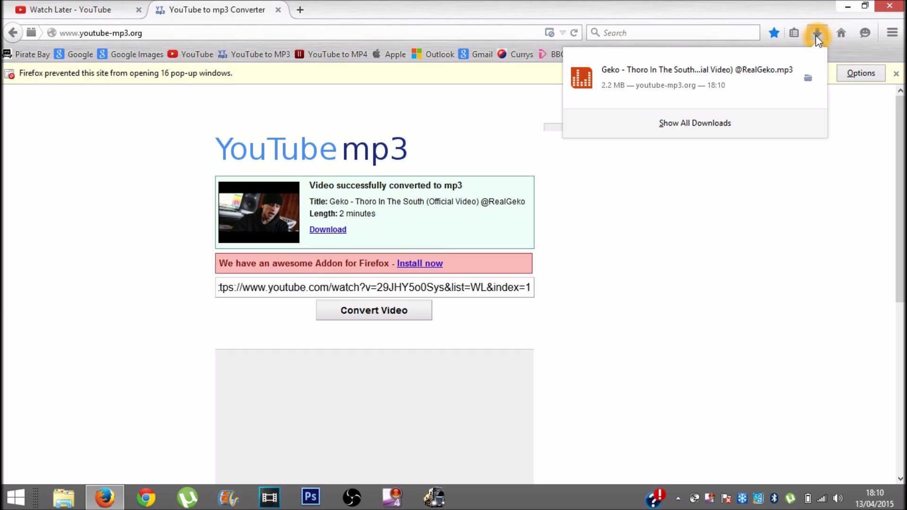
- Drag the Geko mp3 from the Downloads Library onto the desktop beside the other icons
{"action": "left_click", "coordinate": [759, 118]}
{"action": "left_click", "coordinate": [836, 7]}
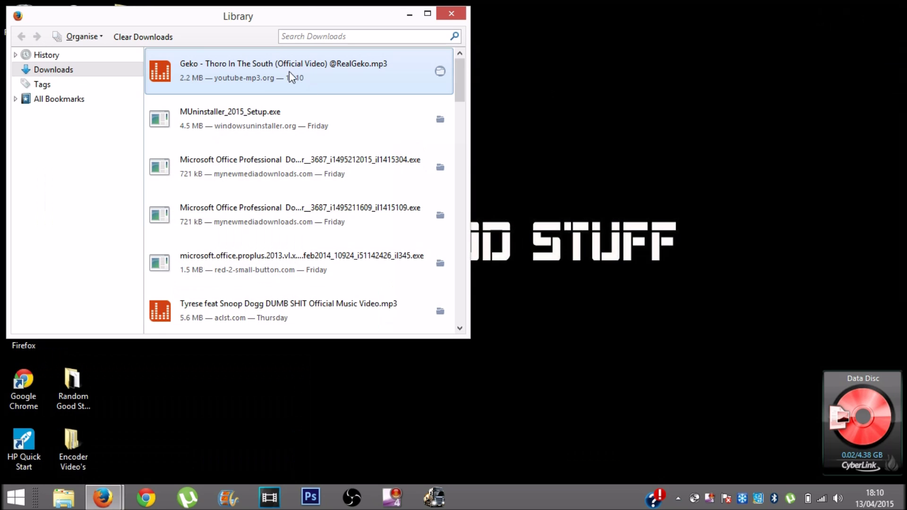
{"action": "left_click_drag", "start_coordinate": [299, 87], "coordinate": [572, 154]}
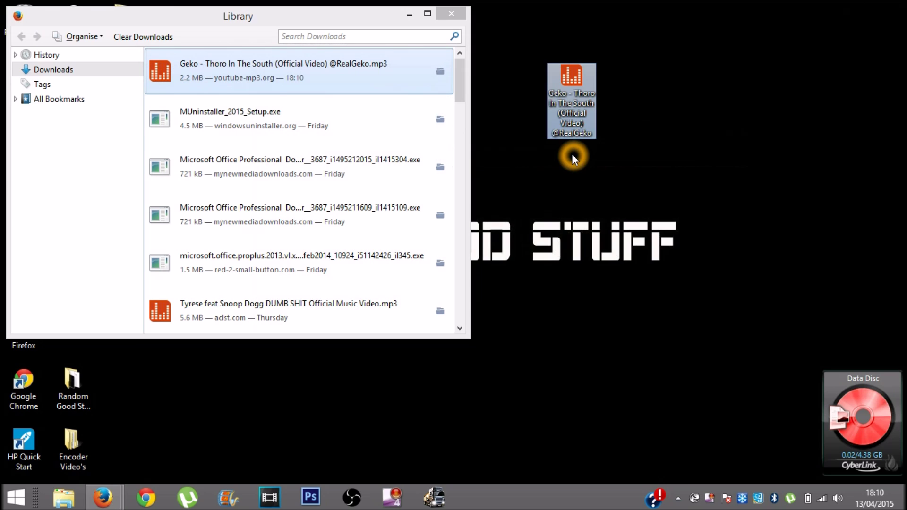
{"action": "left_click", "coordinate": [459, 15]}
{"action": "left_click_drag", "start_coordinate": [578, 78], "coordinate": [142, 139]}
{"action": "left_click", "coordinate": [181, 413]}
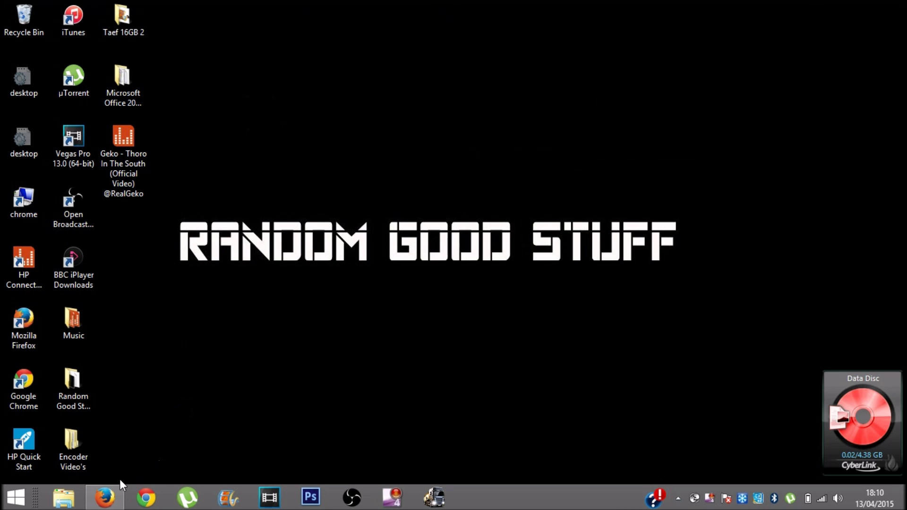
{"action": "left_click", "coordinate": [105, 497]}
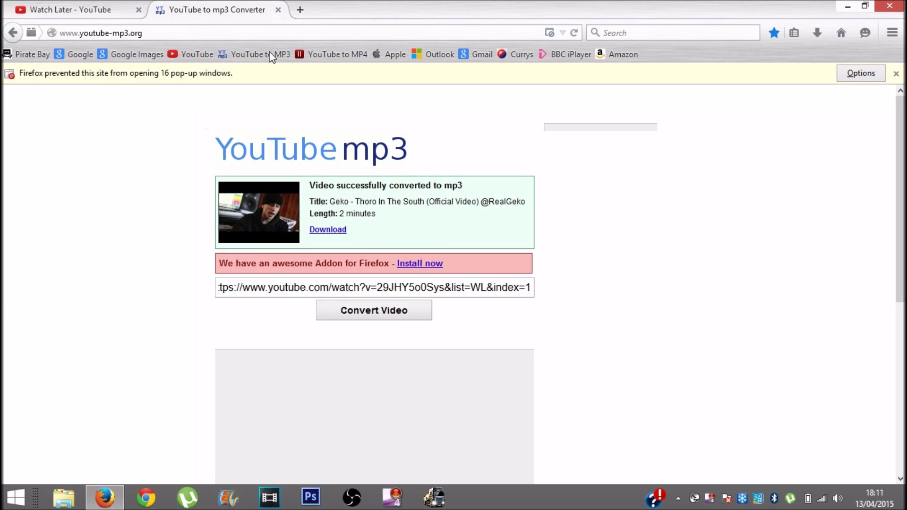
{"action": "left_click", "coordinate": [300, 9]}
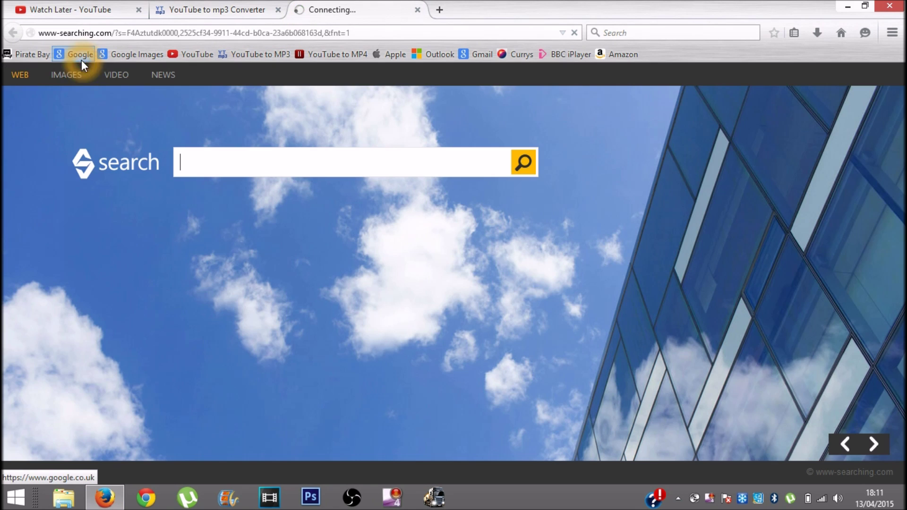
{"action": "left_click", "coordinate": [81, 60]}
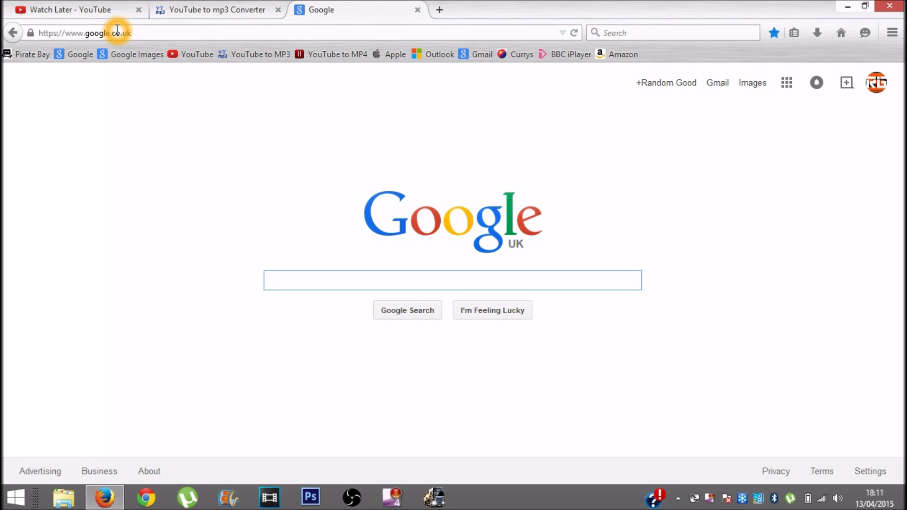
{"action": "left_click", "coordinate": [132, 33]}
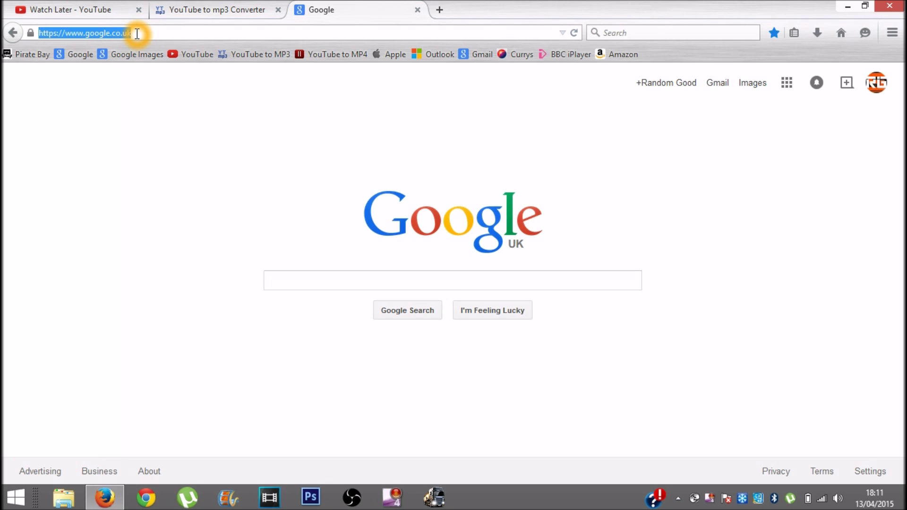
{"action": "key", "text": "BackSpace"}
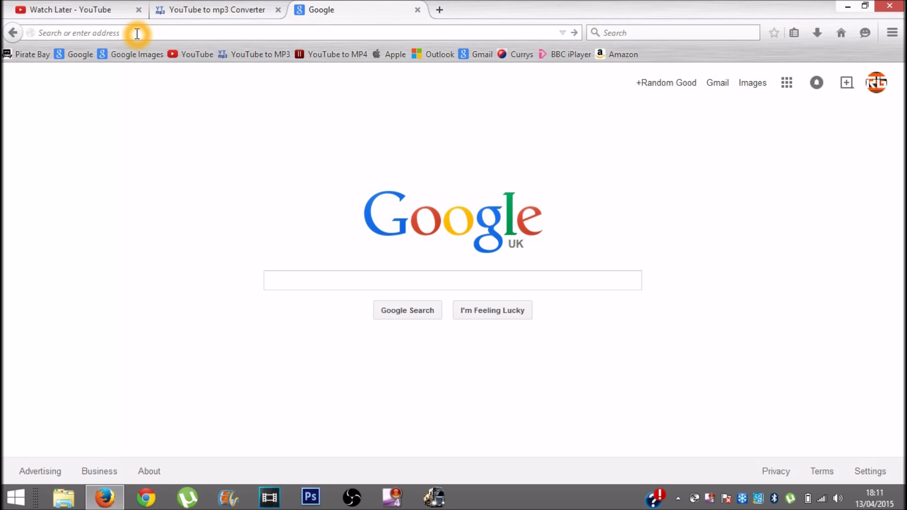
{"action": "type", "text": "http"}
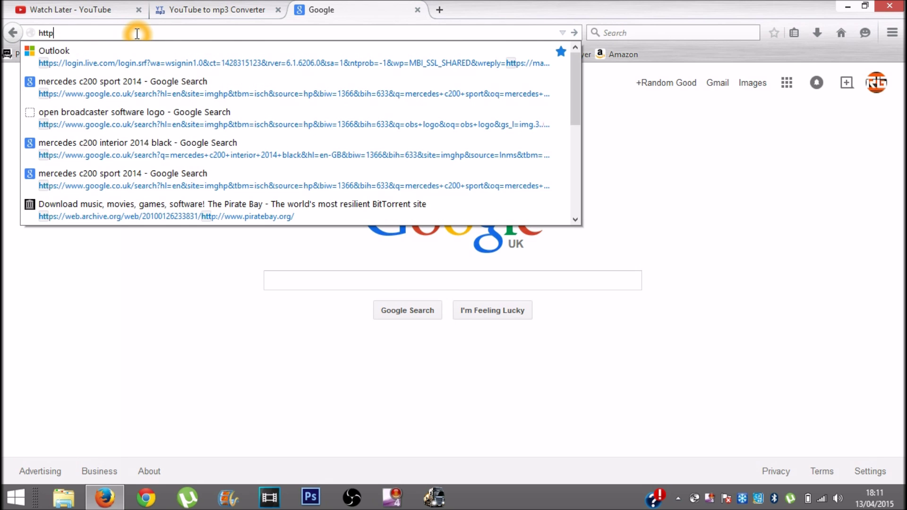
{"action": "type", "text": "://"}
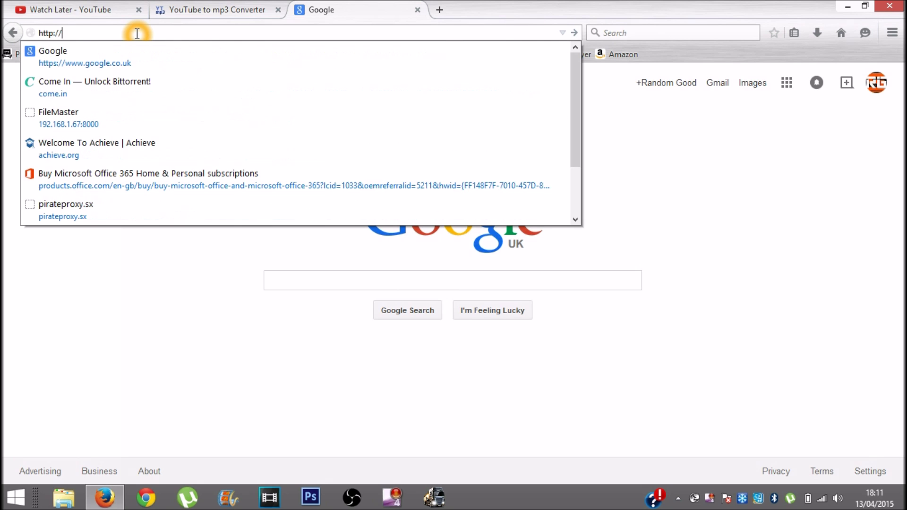
{"action": "type", "text": "192.1"}
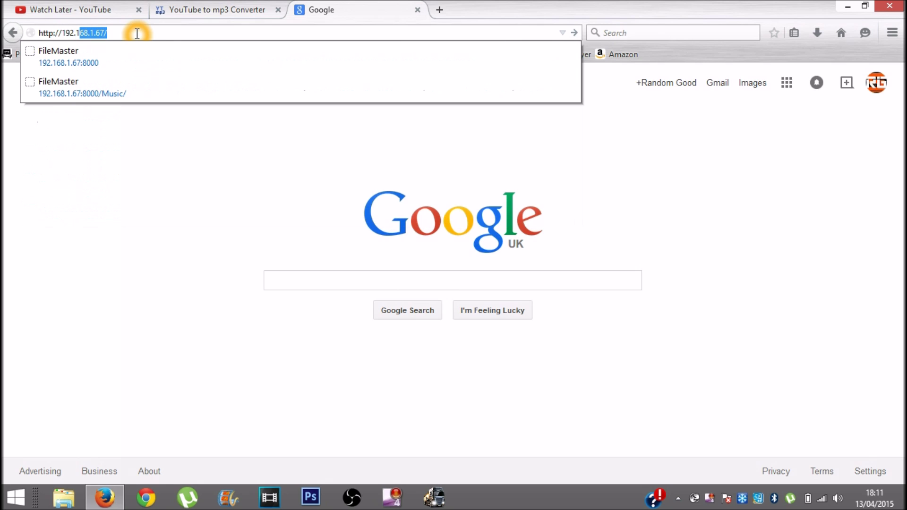
{"action": "type", "text": "68.1.67:8000"}
{"action": "key", "text": "Return"}
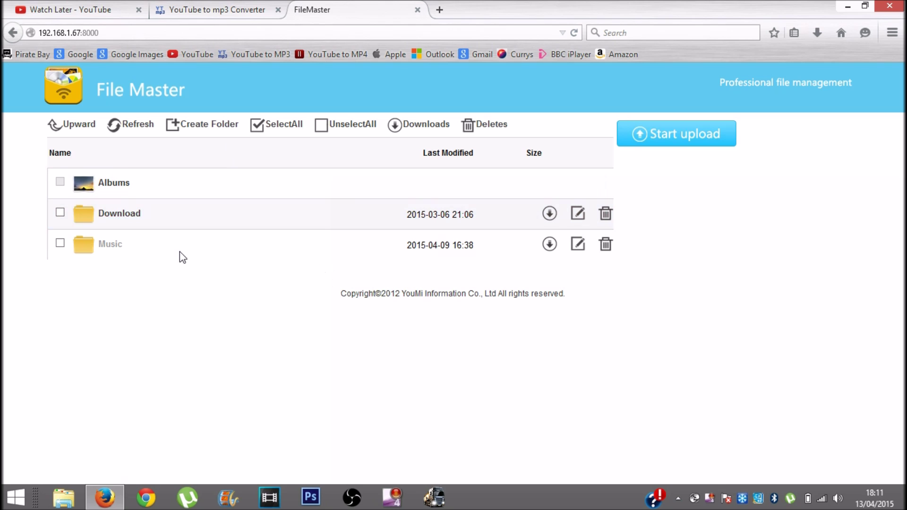
- Create a folder named 'Music 2' and open it
{"action": "left_click", "coordinate": [206, 125]}
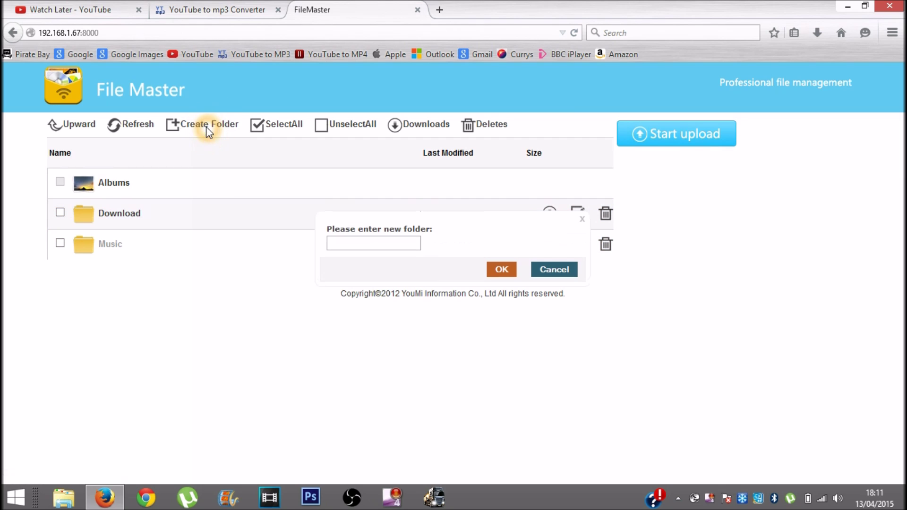
{"action": "left_click", "coordinate": [377, 248]}
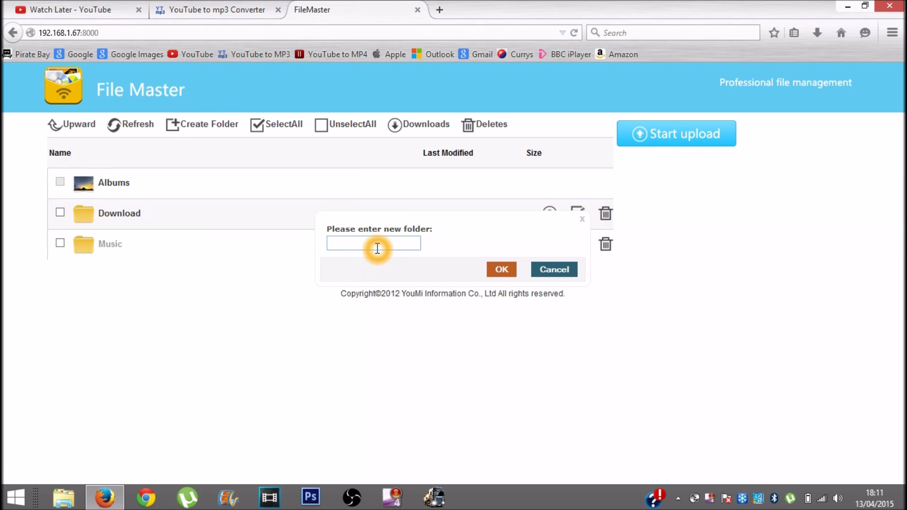
{"action": "type", "text": "Music 2"}
{"action": "left_click", "coordinate": [499, 271]}
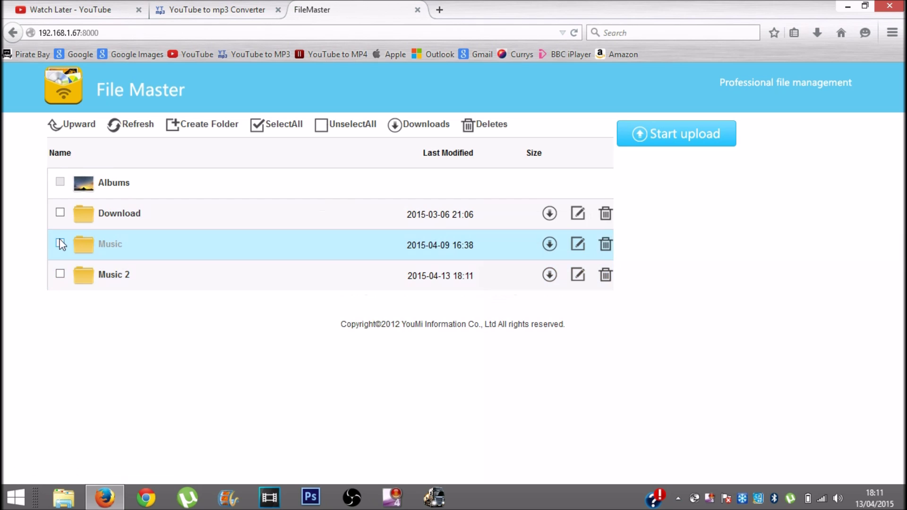
{"action": "left_click", "coordinate": [113, 273]}
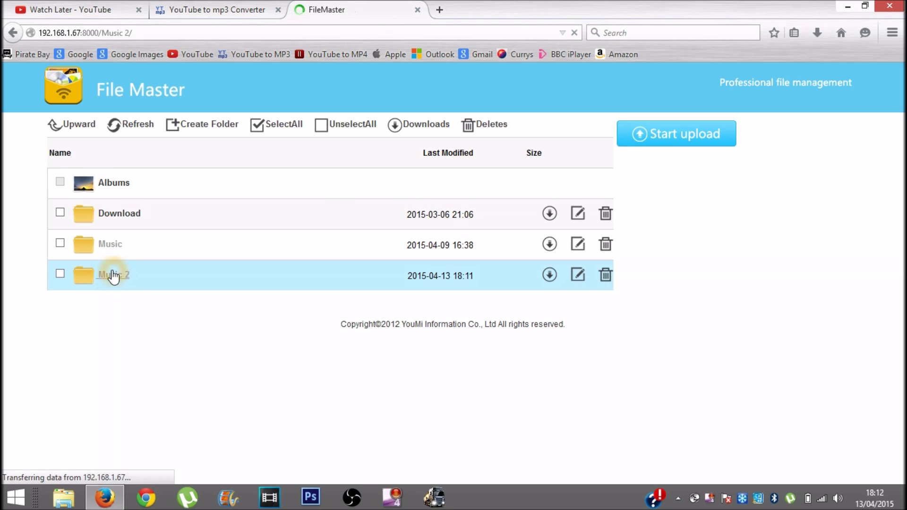
{"action": "left_click", "coordinate": [123, 285]}
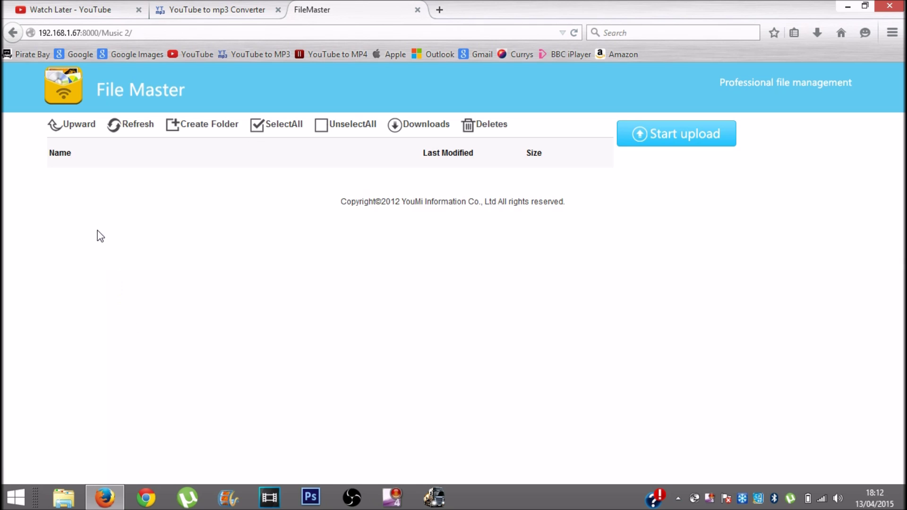
- Return to the root list and delete the Music 2 folder, then start another folder
{"action": "left_click", "coordinate": [13, 33]}
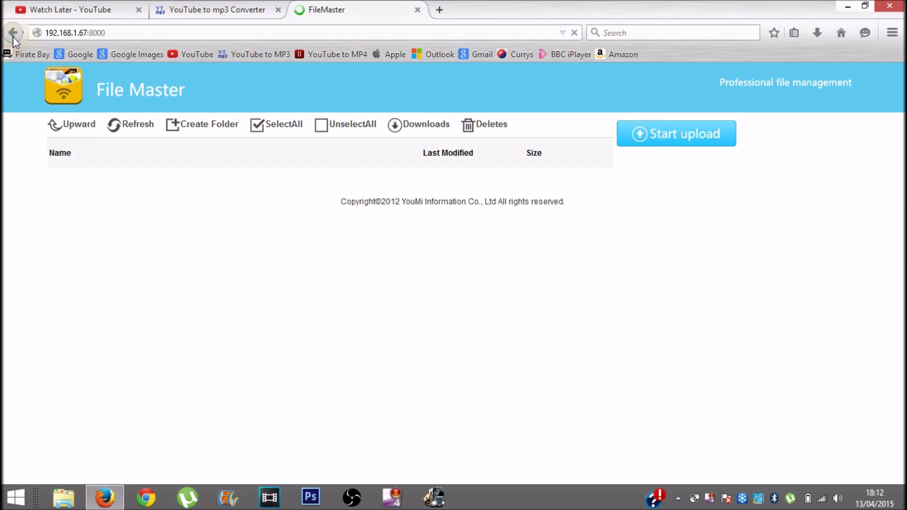
{"action": "left_click", "coordinate": [56, 277]}
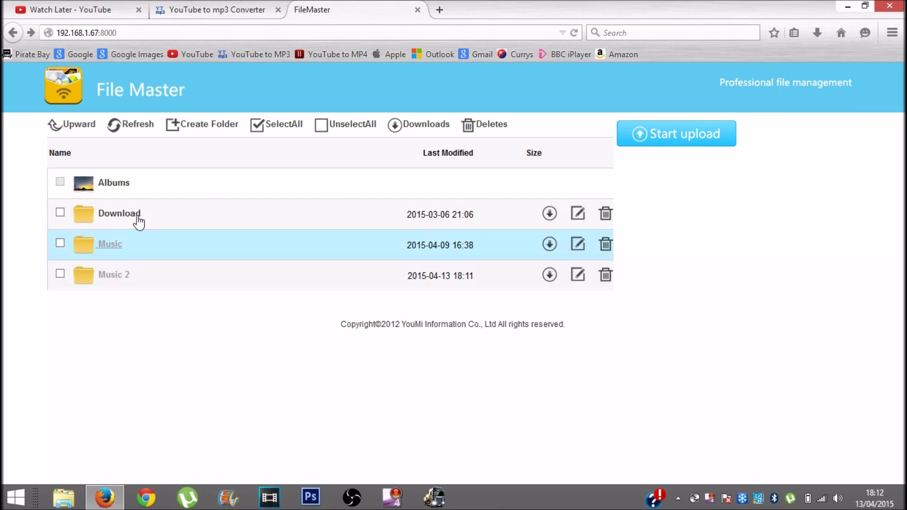
{"action": "left_click", "coordinate": [505, 127]}
{"action": "left_click", "coordinate": [502, 254]}
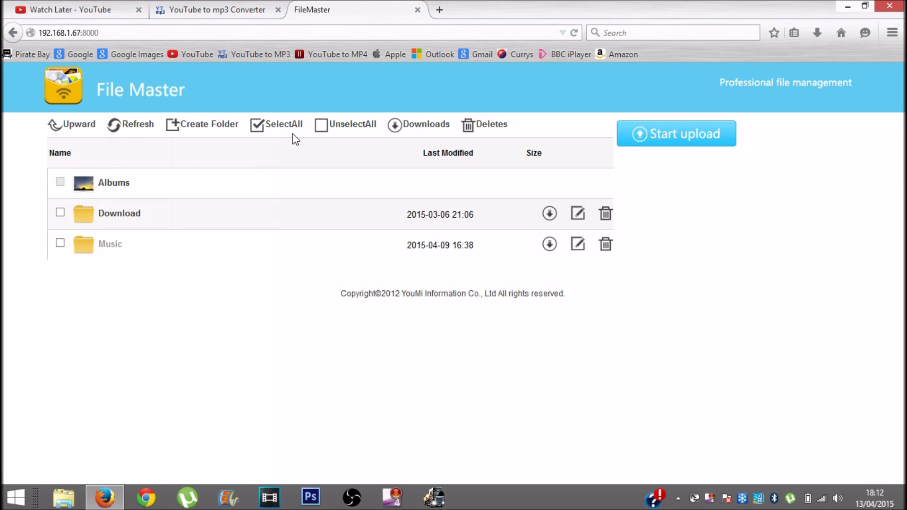
{"action": "left_click", "coordinate": [203, 125]}
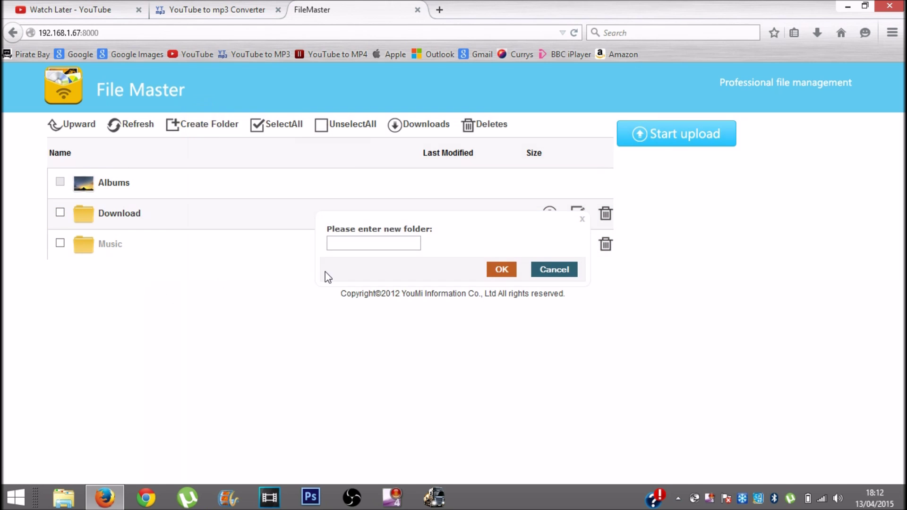
- Name the new folder 'Music 2' and create it
{"action": "left_click", "coordinate": [337, 245]}
{"action": "type", "text": "usic"}
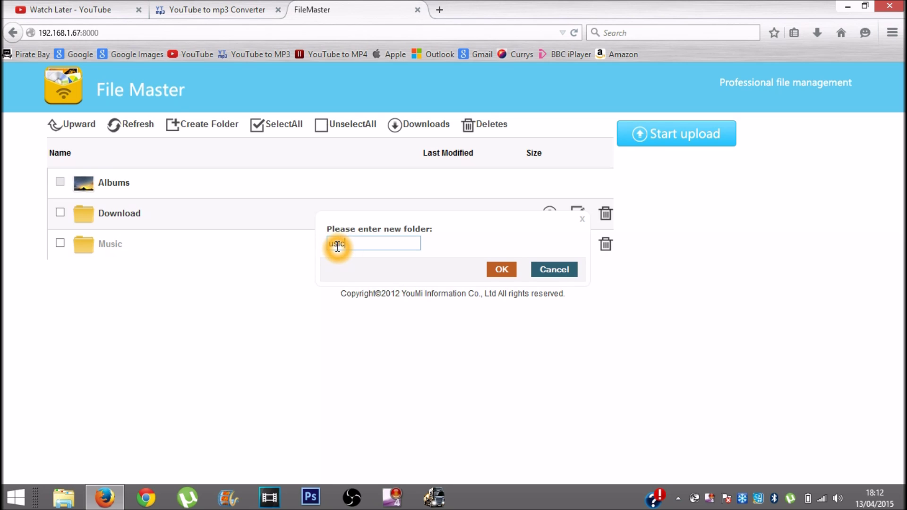
{"action": "key", "text": "BackSpace"}
{"action": "key", "text": "BackSpace"}
{"action": "key", "text": "BackSpace"}
{"action": "key", "text": "BackSpace"}
{"action": "type", "text": "Music 2"}
{"action": "left_click", "coordinate": [498, 271]}
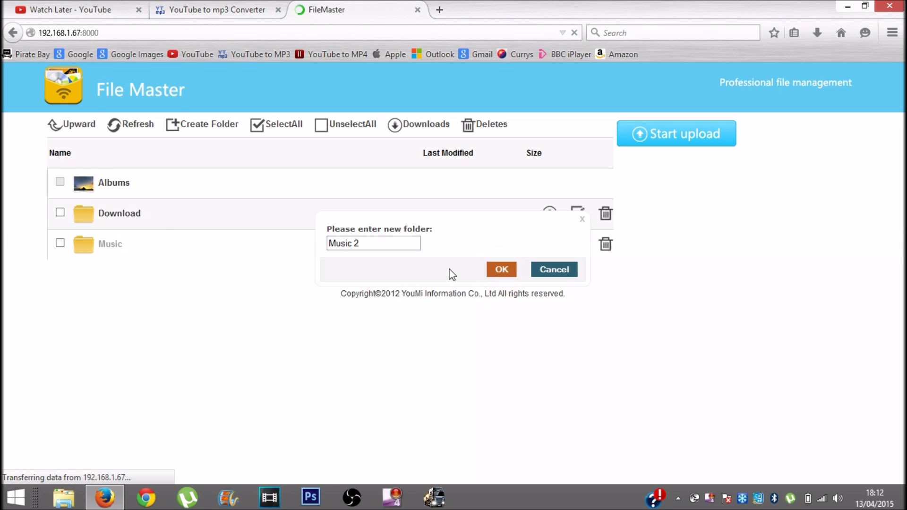
- Browse the mp3 tracks in the Music folder, then return to the root list
{"action": "left_click", "coordinate": [110, 243]}
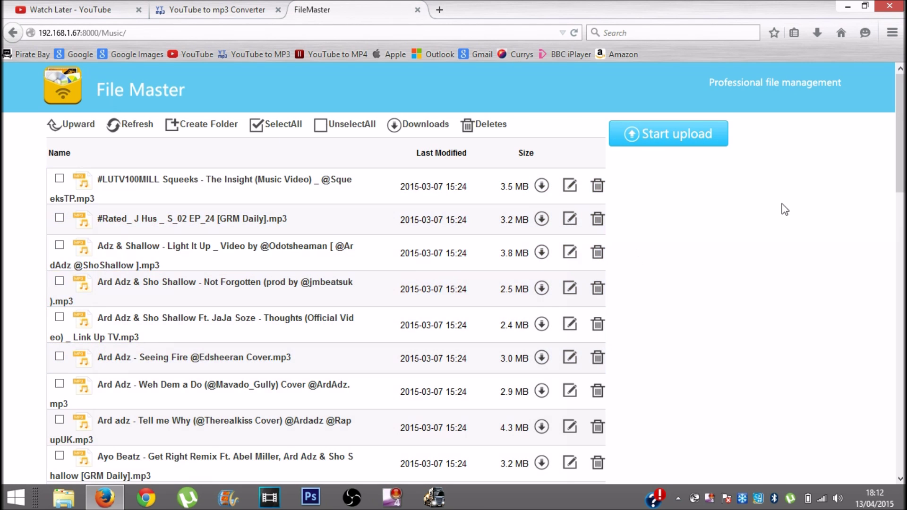
{"action": "mouse_move", "coordinate": [900, 179]}
{"action": "left_mouse_down"}
{"action": "mouse_move", "coordinate": [900, 458]}
{"action": "mouse_move", "coordinate": [900, 142]}
{"action": "mouse_move", "coordinate": [900, 186]}
{"action": "left_mouse_up"}
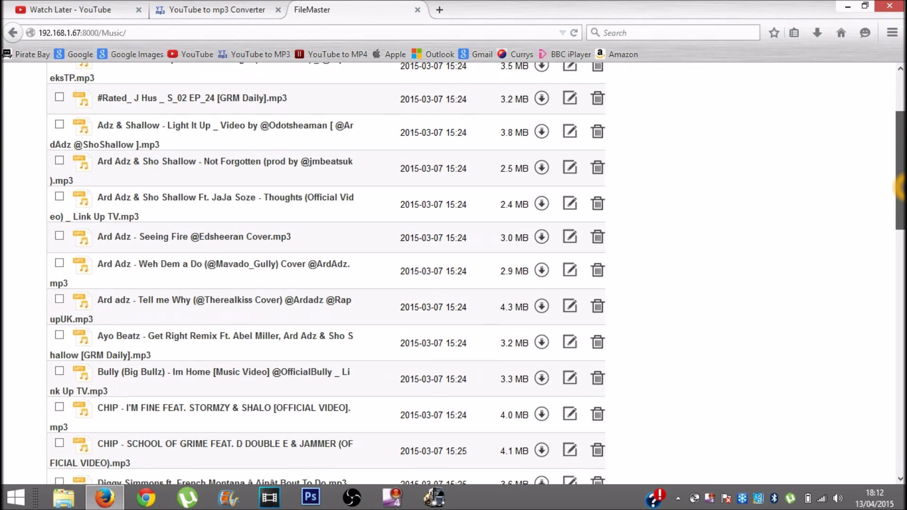
{"action": "left_click", "coordinate": [13, 33]}
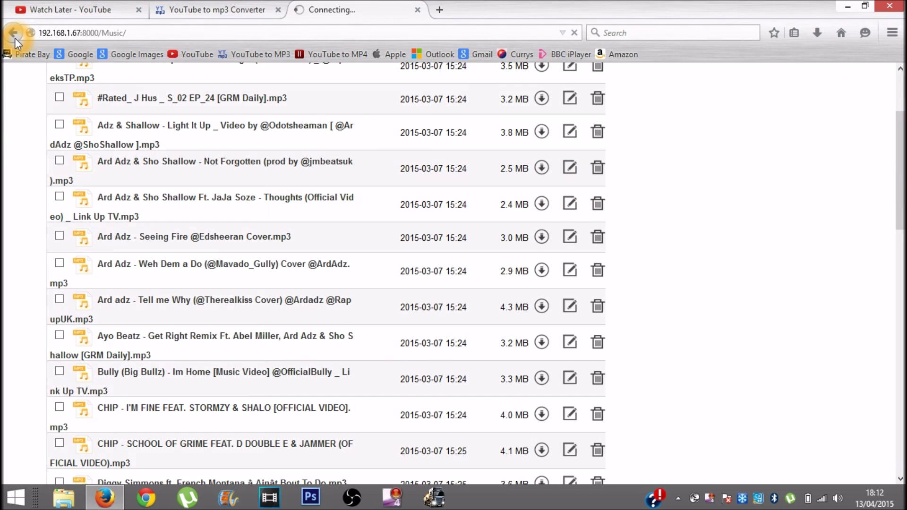
- Upload the 'Geko - Thoro In The South' mp3 from the Desktop into Music 2
{"action": "left_click", "coordinate": [114, 276]}
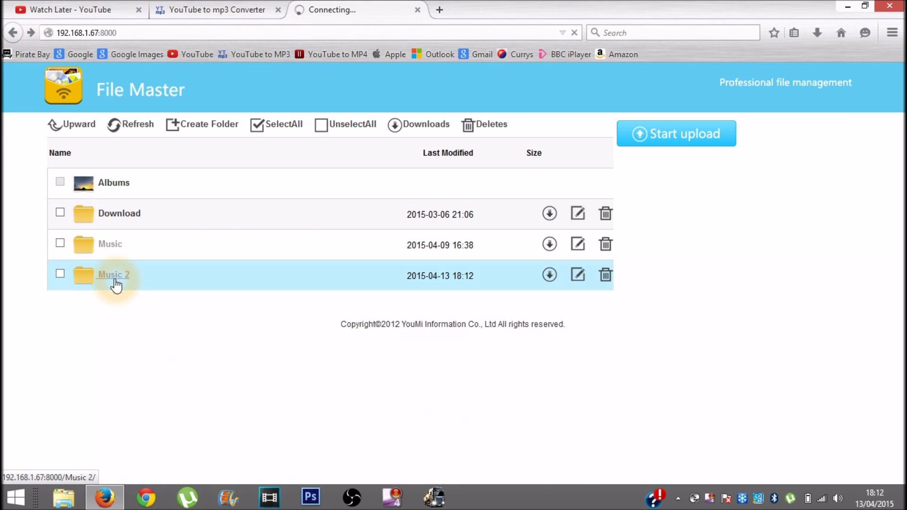
{"action": "left_click", "coordinate": [227, 244]}
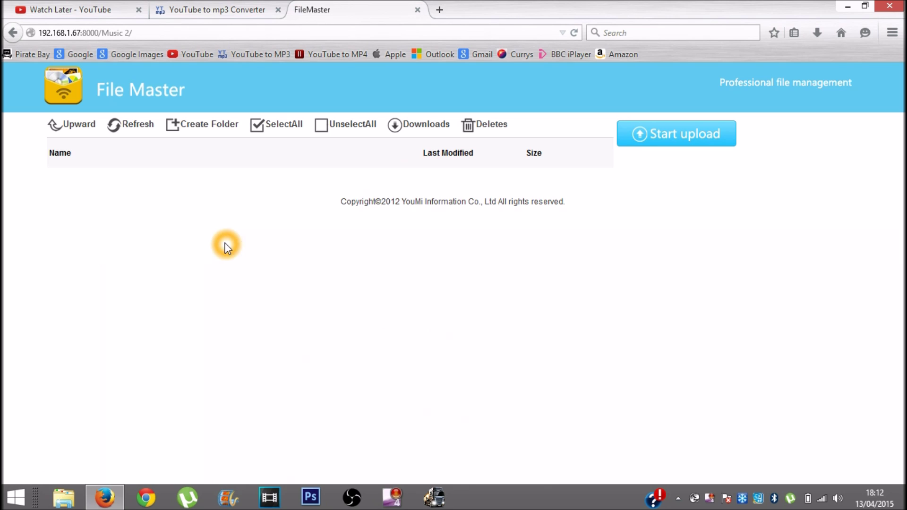
{"action": "left_click", "coordinate": [648, 147]}
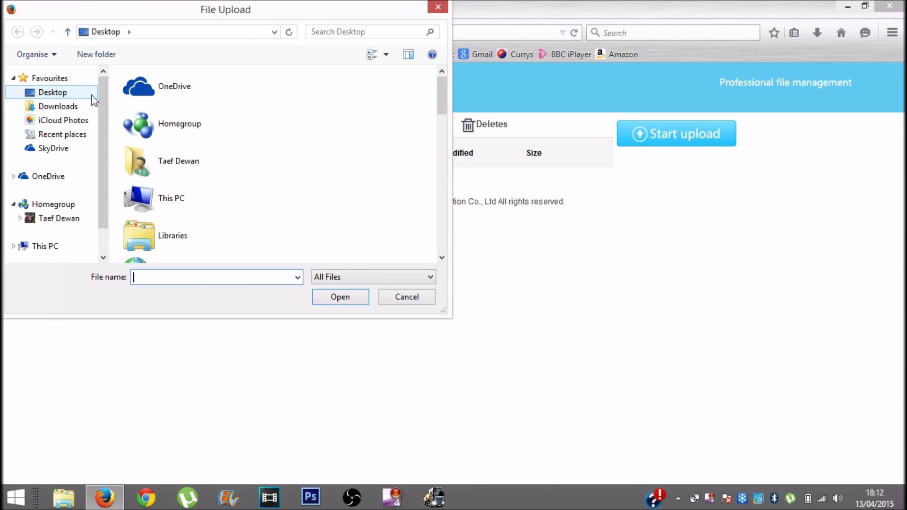
{"action": "left_click", "coordinate": [54, 93]}
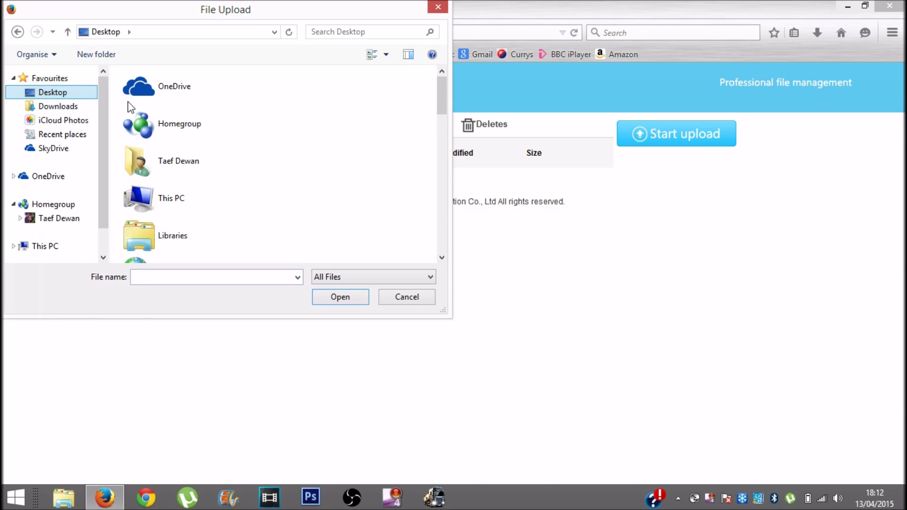
{"action": "left_click", "coordinate": [448, 97]}
{"action": "left_click_drag", "start_coordinate": [441, 98], "coordinate": [440, 237]}
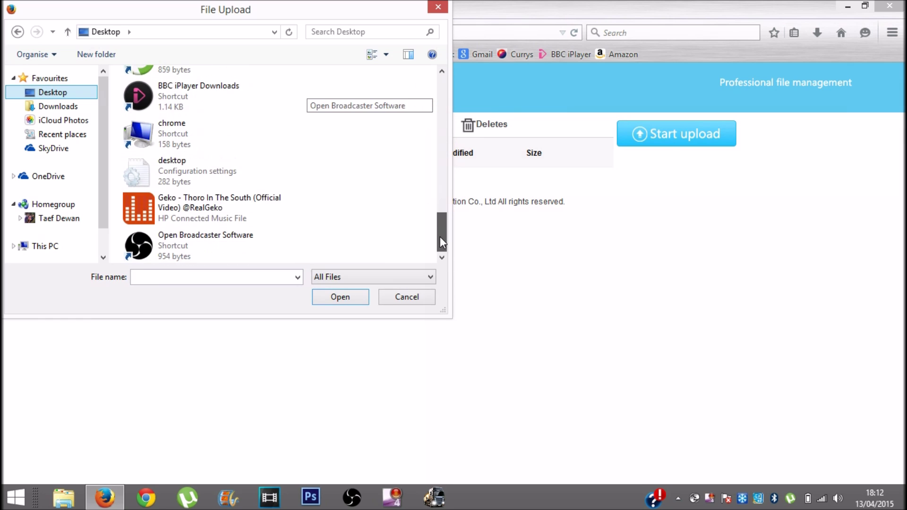
{"action": "left_click", "coordinate": [177, 205]}
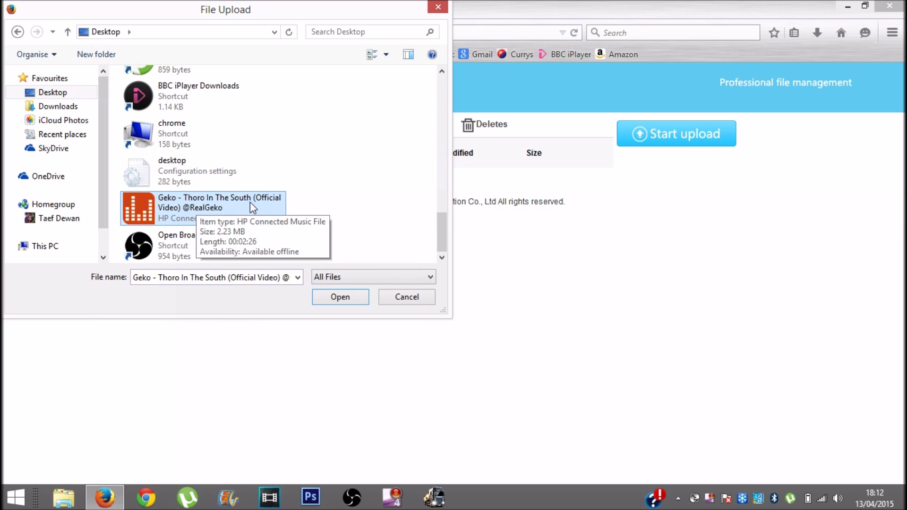
{"action": "left_click", "coordinate": [339, 302]}
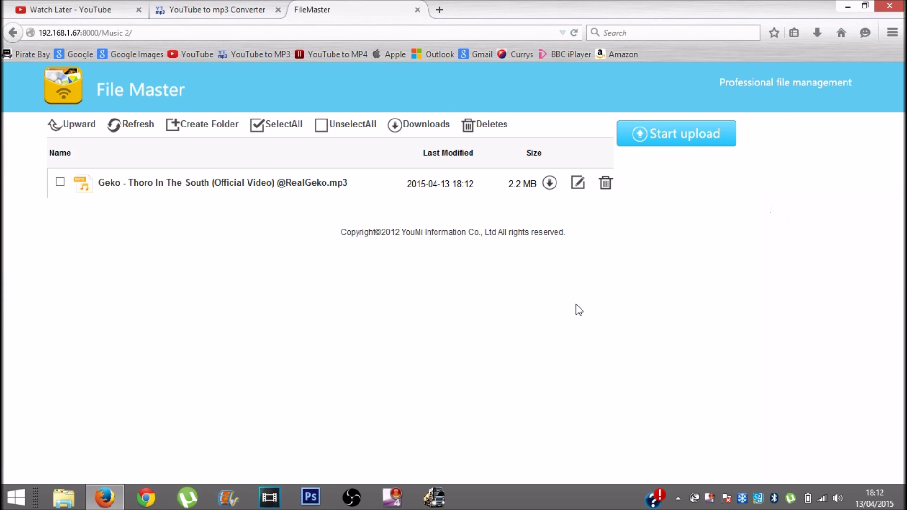
- Confirm the 2.2 MB 'Geko - Thoro In The South' mp3 now appears in the Music 2 folder
{"action": "left_click", "coordinate": [566, 250]}
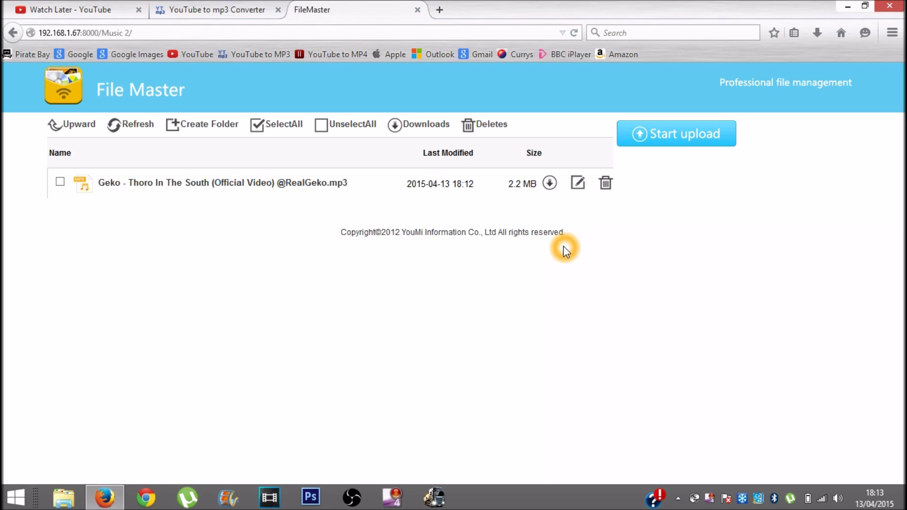